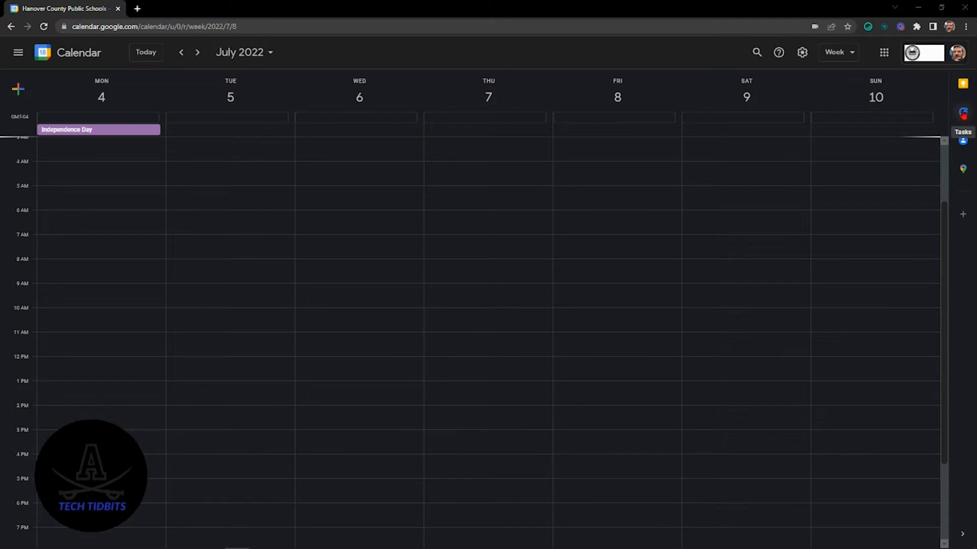
Step: Open the task list and add two tasks titled "Call parent 1" and "Call parent 2"
click(962, 113)
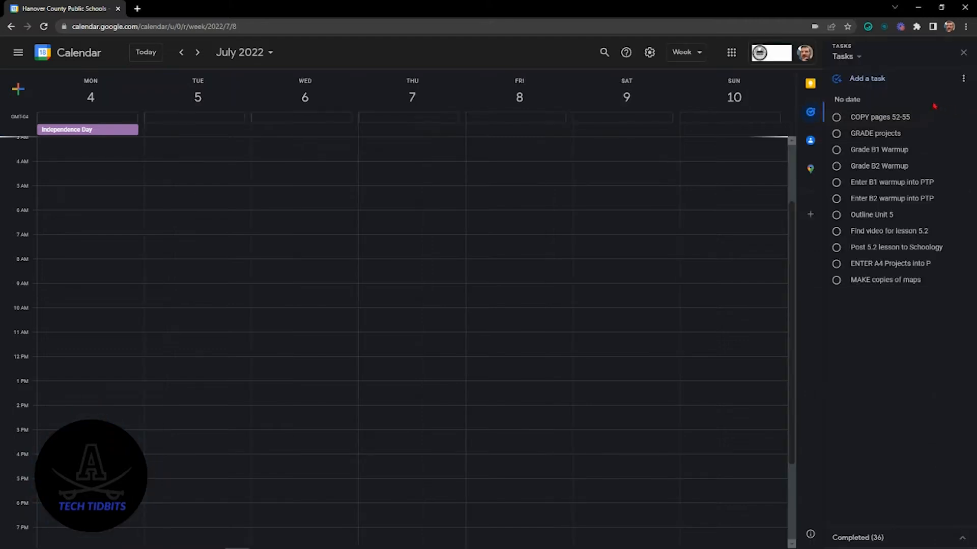
click(882, 82)
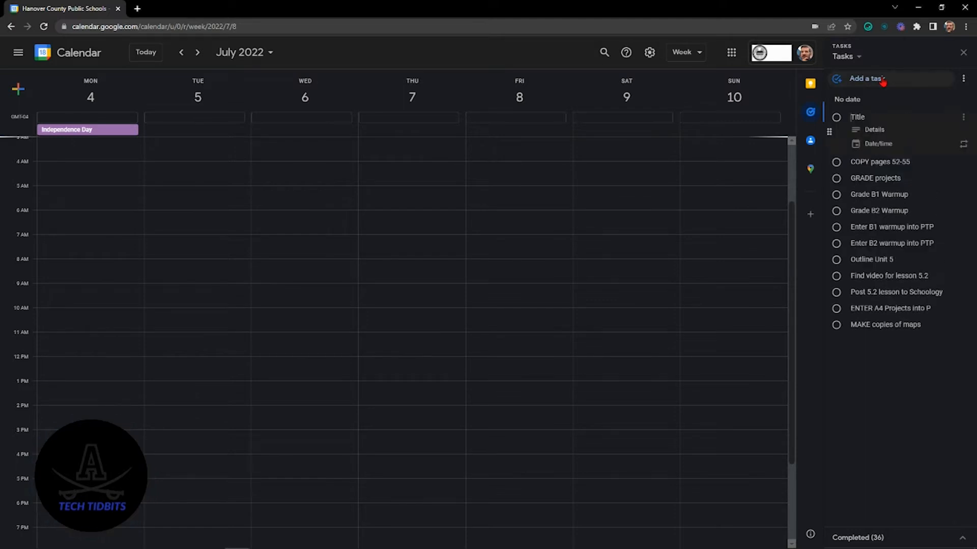
text(Call parent 1)
key(Return)
text(Call par)
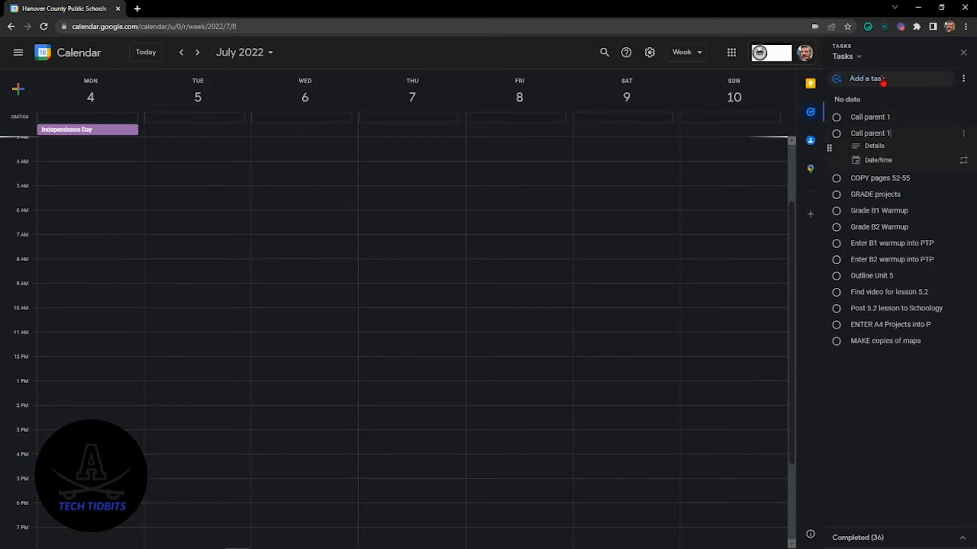
key(BackSpace)
text(2)
key(Return)
Step: Add three more tasks titled "Grade papers", "Grade project" and "Add grades to PTP"
text(Grade papers)
key(Return)
text(Grade project)
key(Return)
text(Add)
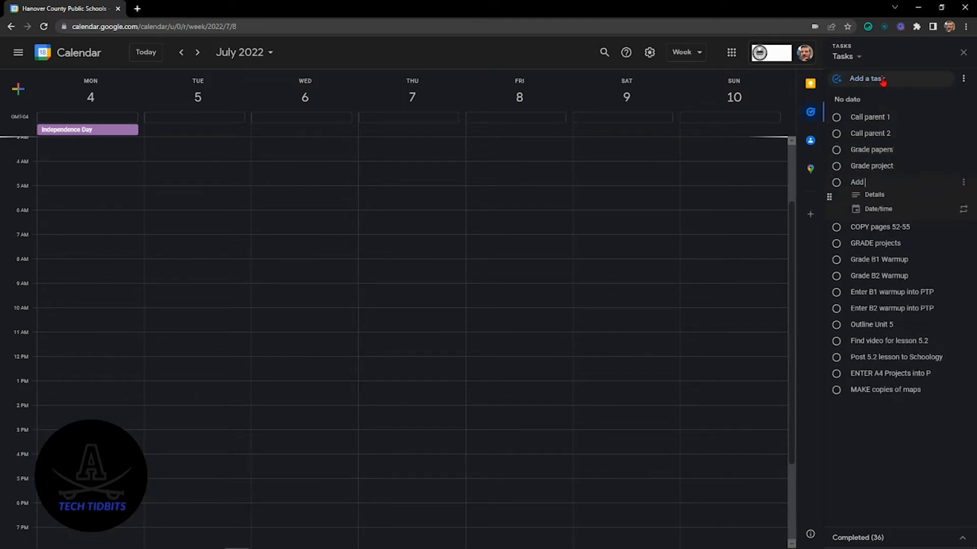
text( grades to PTP)
click(898, 429)
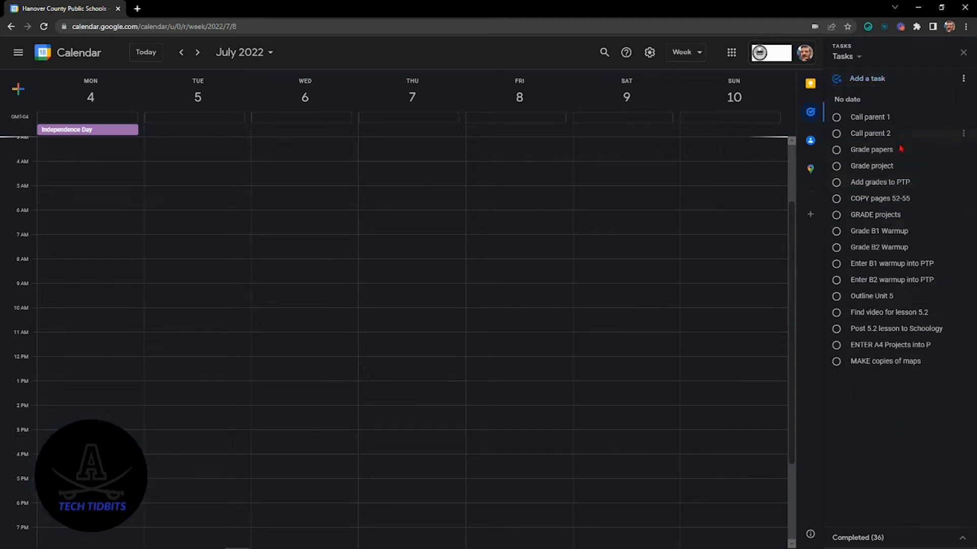
Step: Mark "Call parent 1" and the tasks that follow it at the head of the list as completed
click(837, 119)
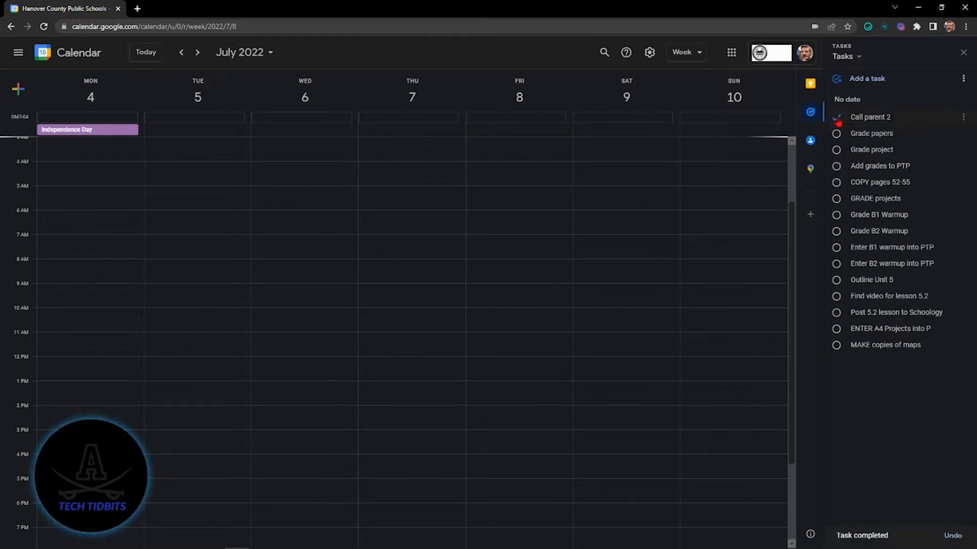
click(836, 118)
click(836, 118)
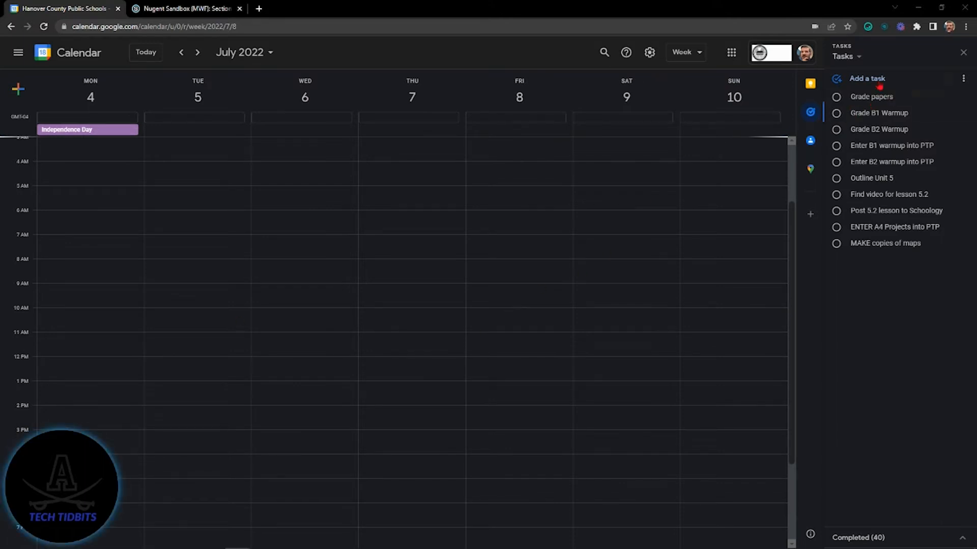
Step: Add the details "outline maps" to the "MAKE copies of maps" task
click(880, 245)
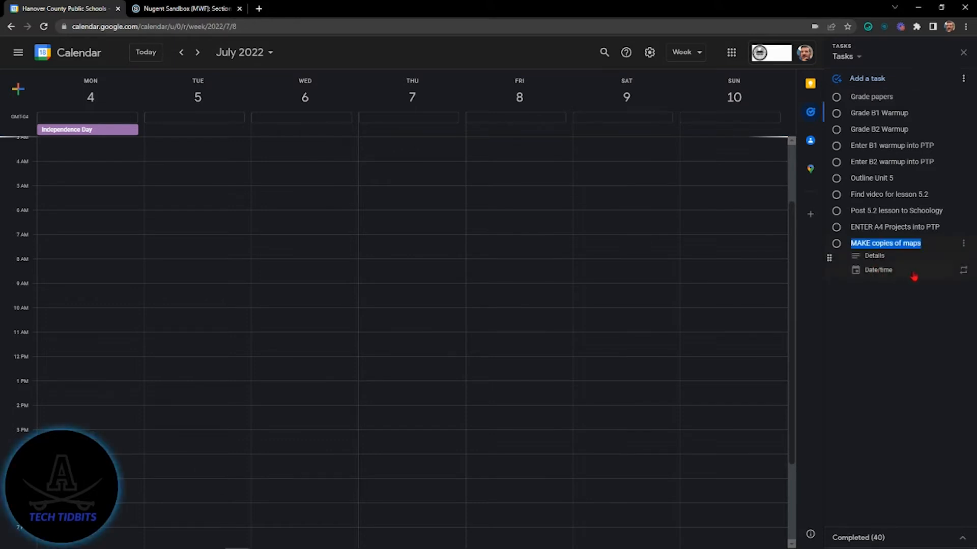
click(870, 257)
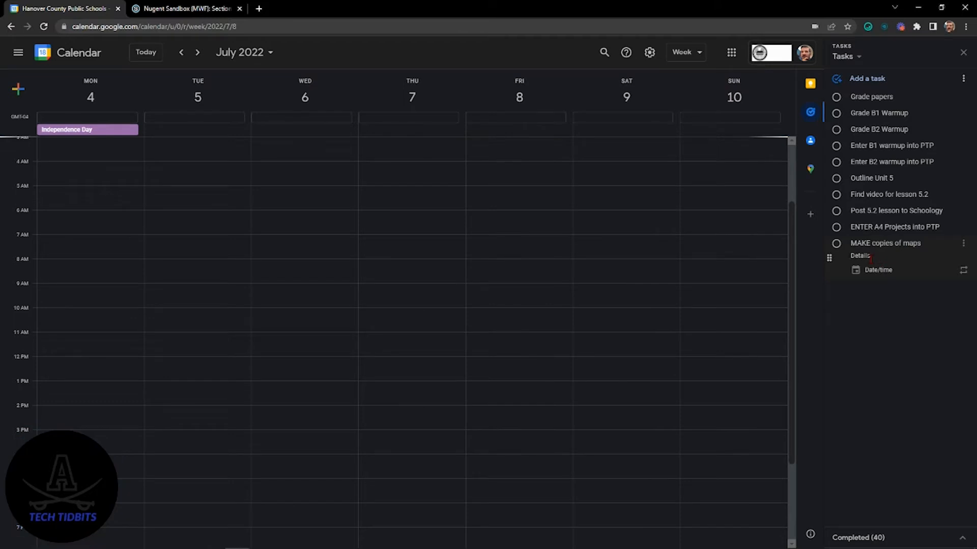
text(outline maps)
Step: Add the details "map projects" to the "ENTER A4 Projects into PTP" task
click(856, 226)
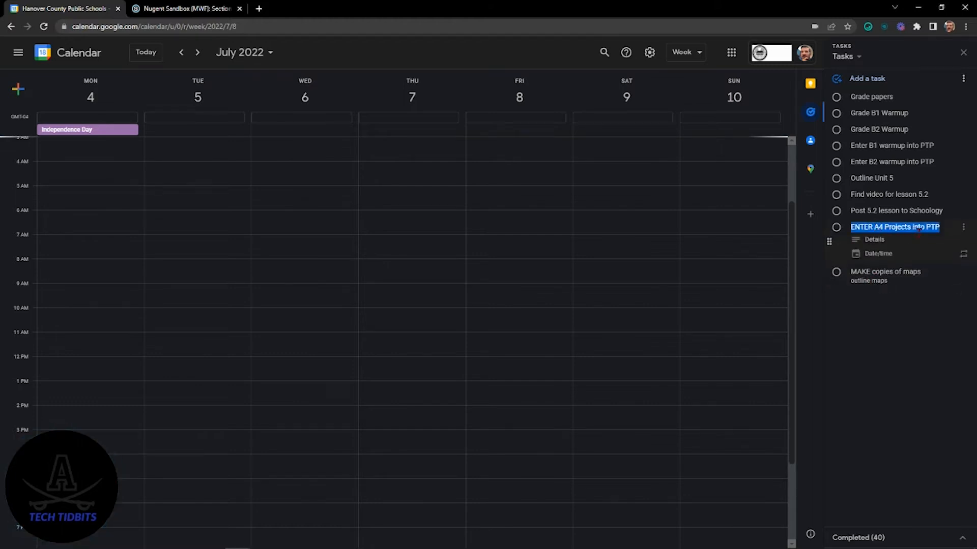
click(882, 239)
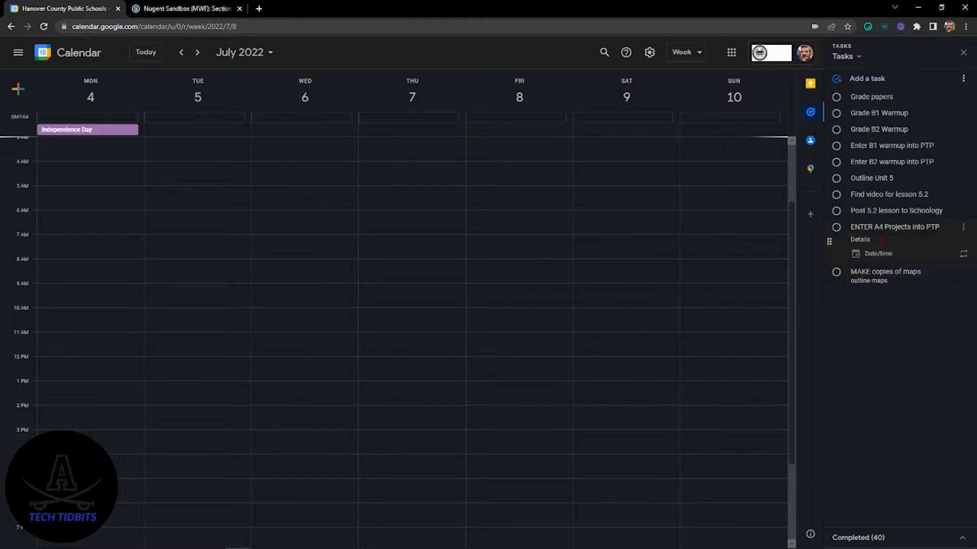
text(map projects)
click(872, 342)
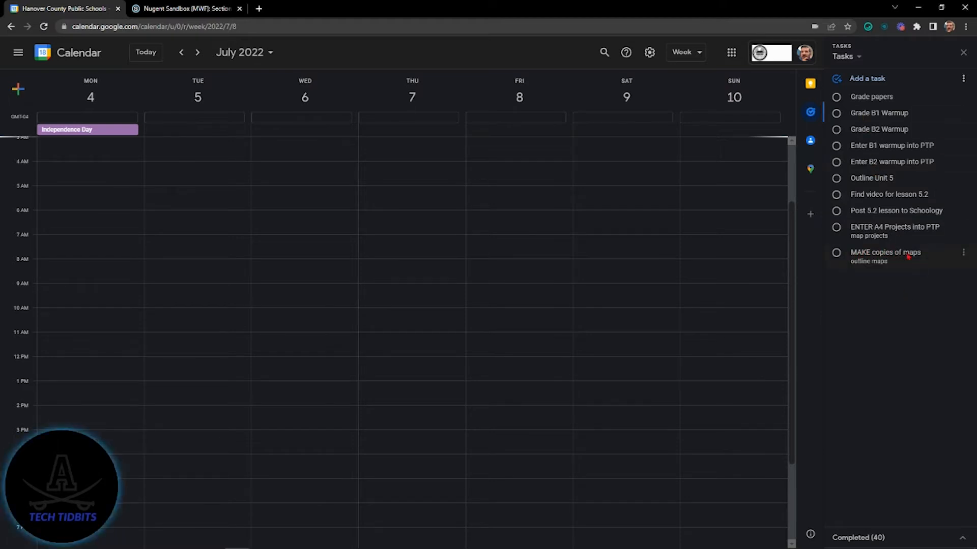
Step: Set the date of the "MAKE copies of maps" task to July 5, 2022
click(873, 253)
click(880, 281)
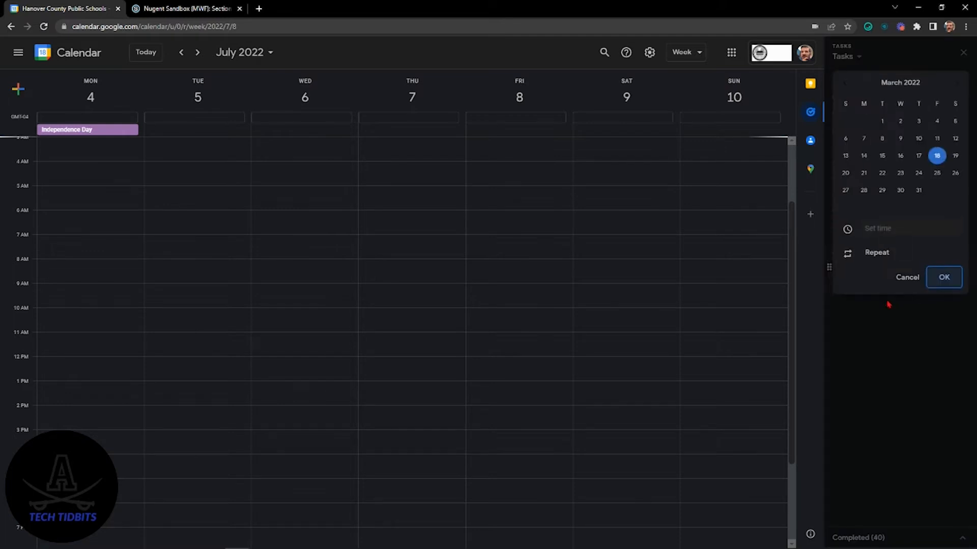
click(959, 84)
click(959, 84)
click(959, 85)
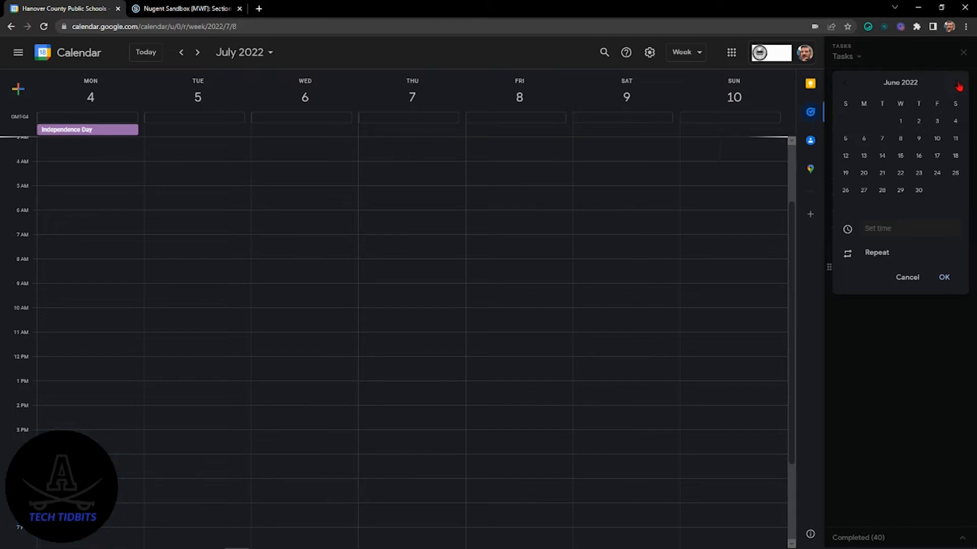
click(958, 85)
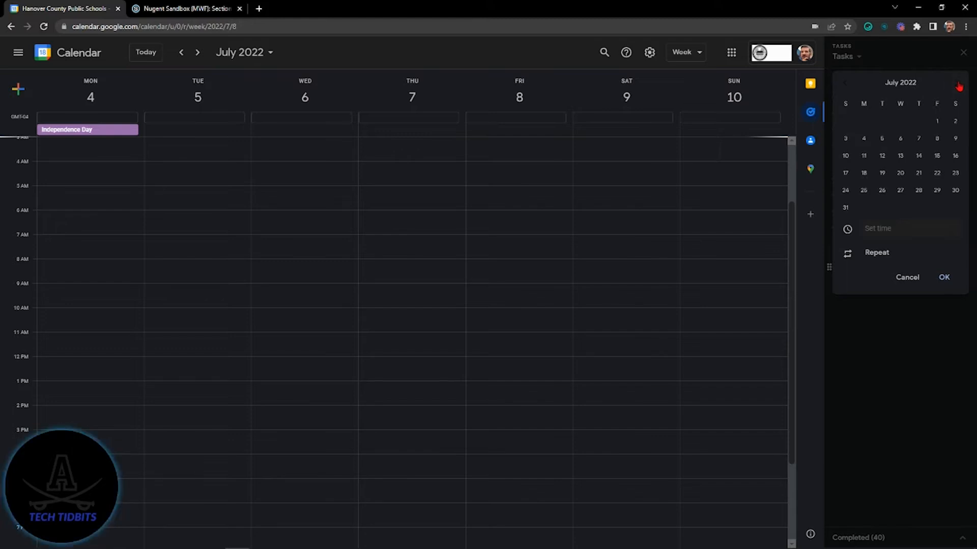
click(883, 140)
click(945, 278)
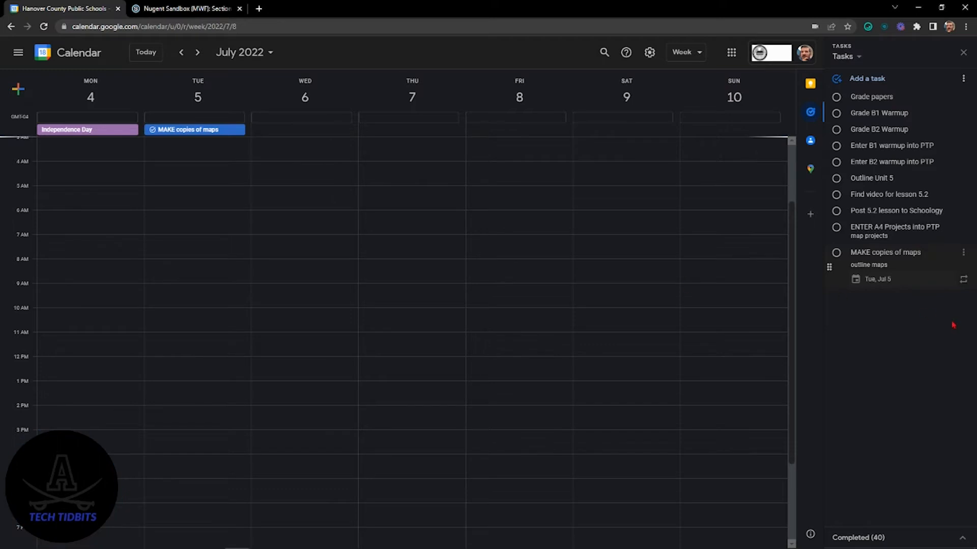
Step: Set the date of the "ENTER A4 Projects into PTP" task to June 8, 2022
click(884, 232)
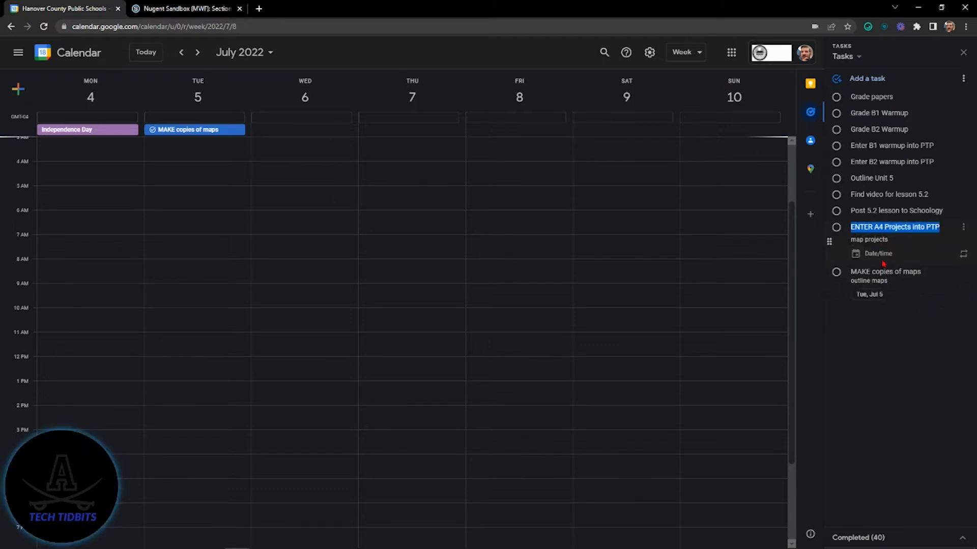
click(879, 254)
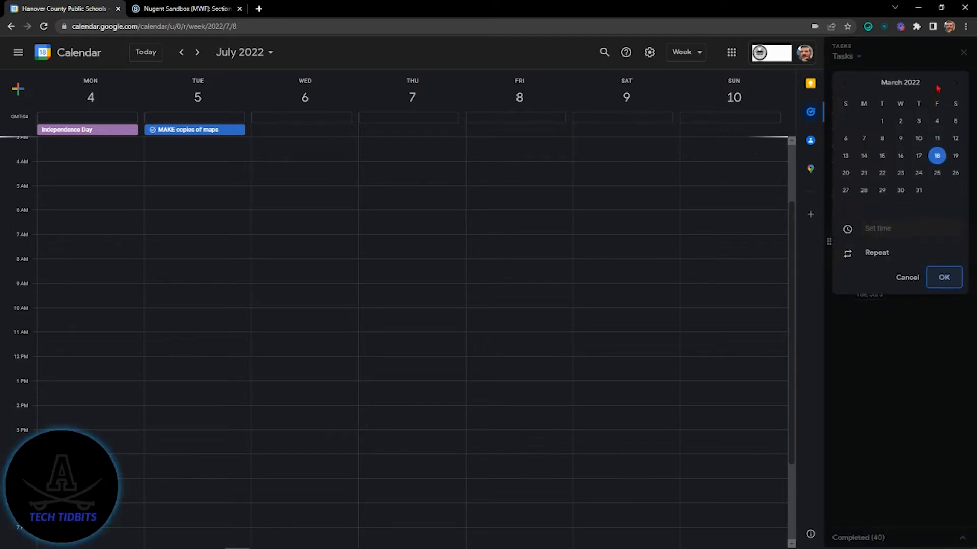
click(952, 83)
click(953, 83)
click(953, 83)
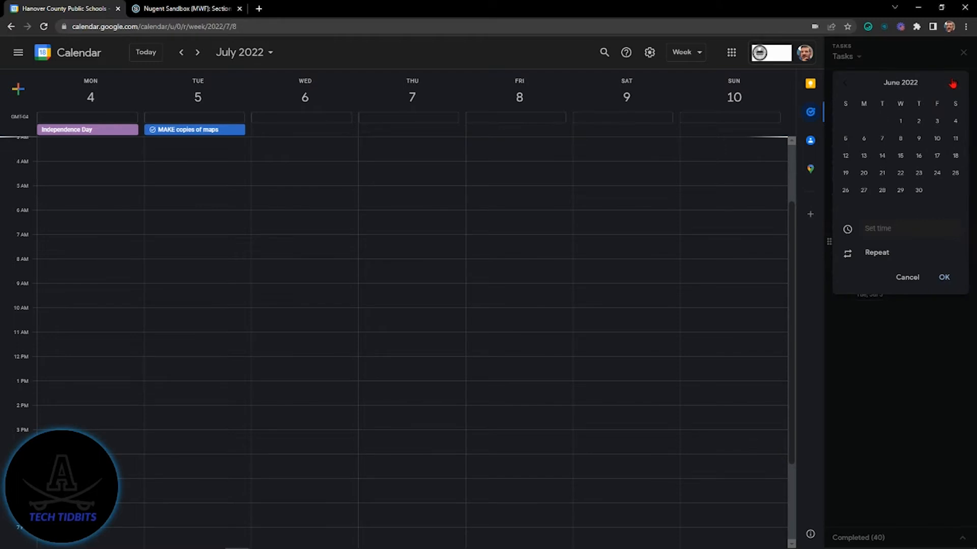
click(907, 141)
click(944, 277)
Step: Set the date of the "Enter B2 warmup into PTP" task to July 7, 2022
click(909, 161)
click(878, 190)
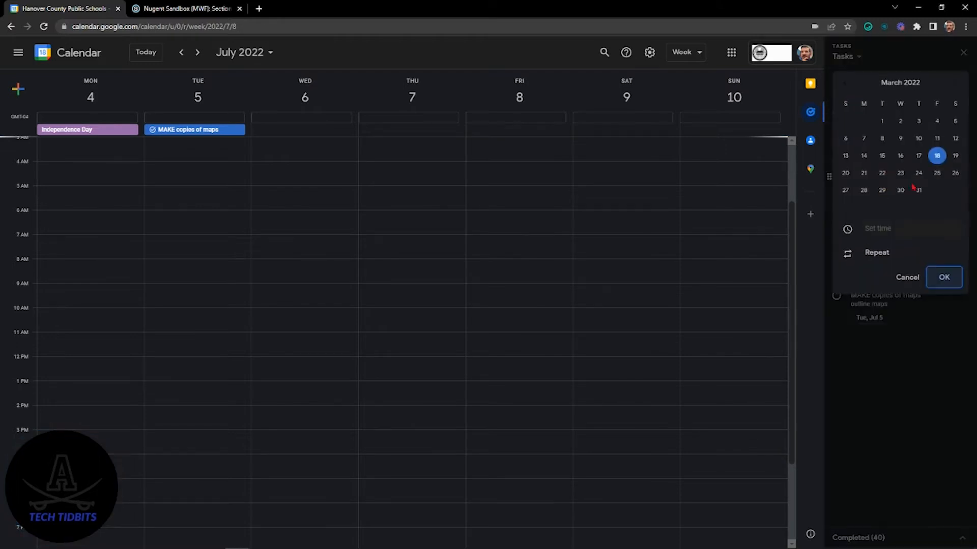
click(953, 86)
click(953, 86)
click(952, 85)
click(953, 85)
click(953, 85)
click(845, 84)
click(919, 138)
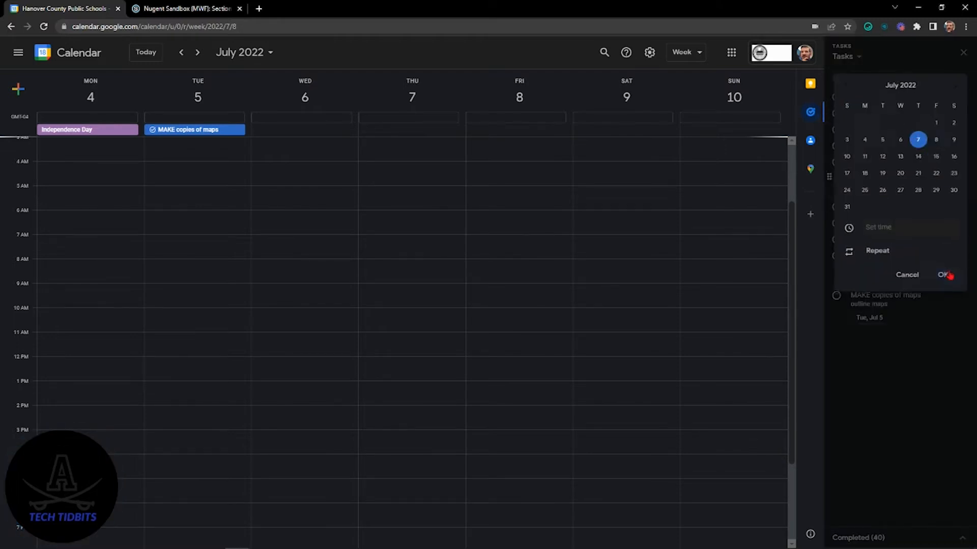
click(944, 278)
Step: Change the date of "ENTER A4 Projects into PTP" to July 6, 2022, and move the task to Thursday, July 7 in the calendar
click(879, 189)
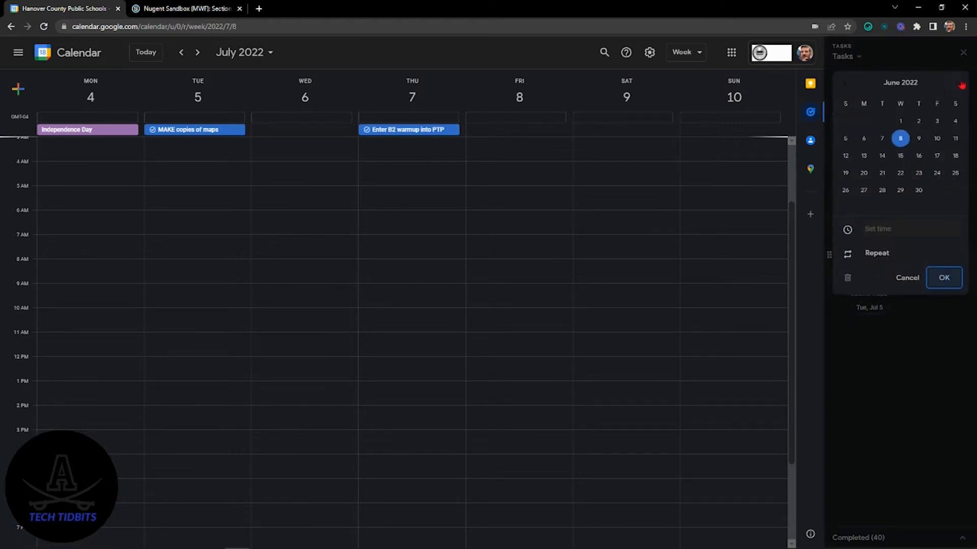
click(901, 139)
click(944, 278)
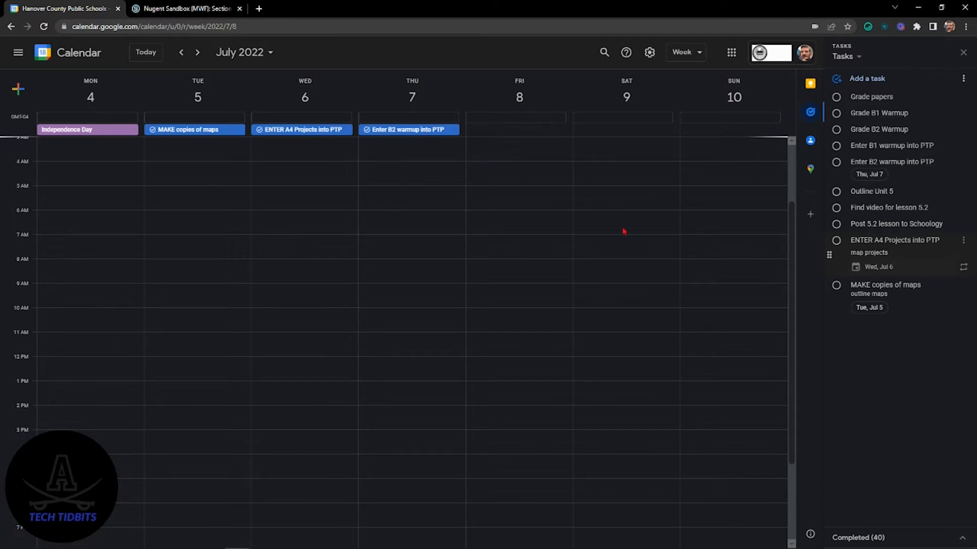
click(873, 266)
click(907, 278)
drag(300, 130, 399, 138)
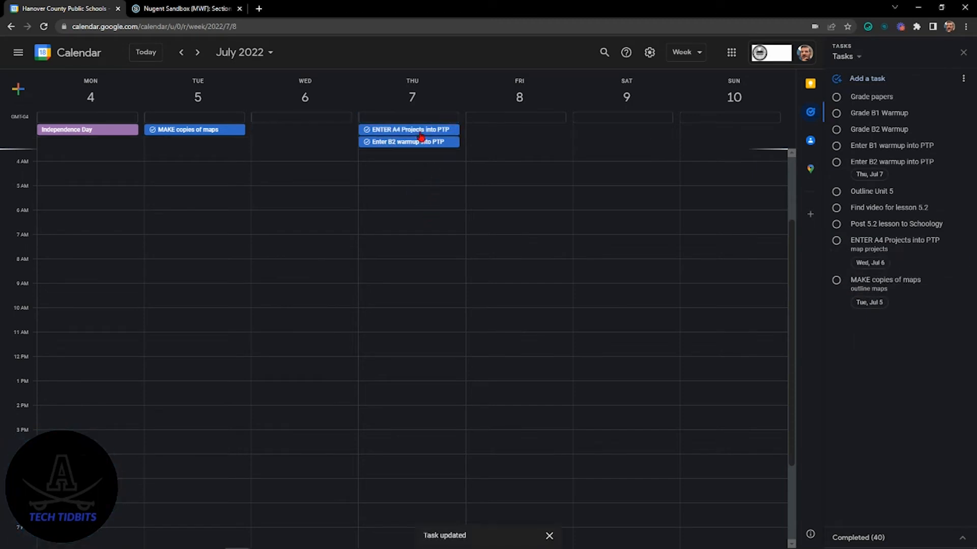
Step: Open the "Enter B2 warmup into PTP" task from the calendar for editing, review its options and save it
click(411, 143)
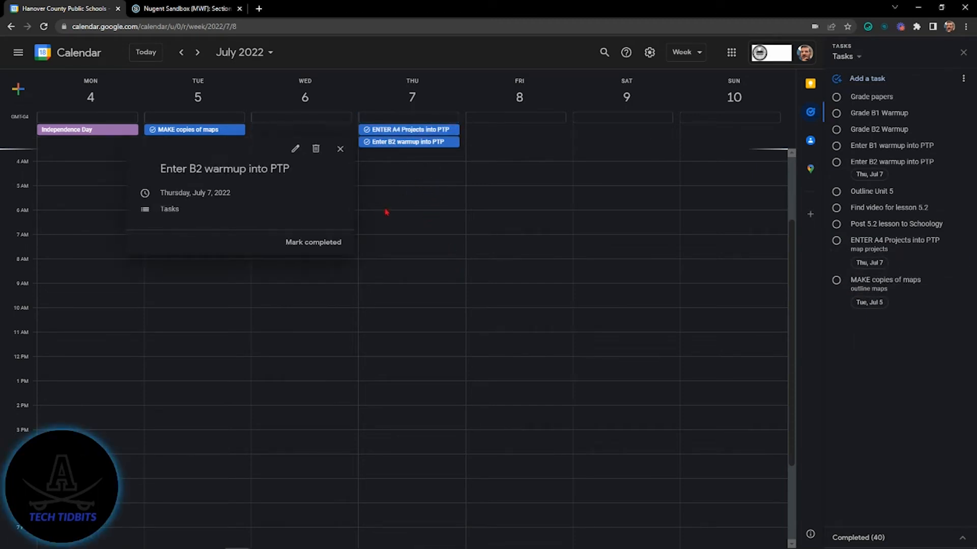
click(295, 149)
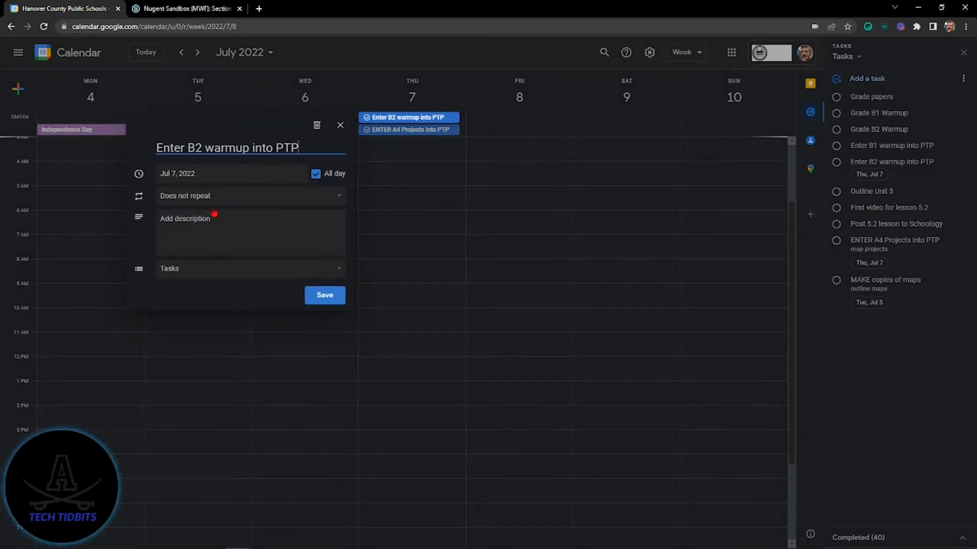
click(333, 301)
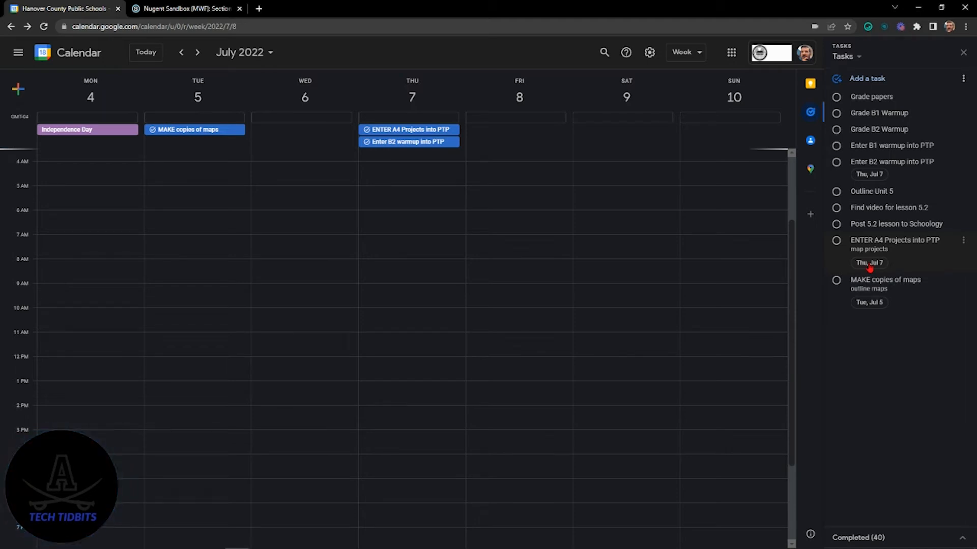
Step: View the repeat settings of the "MAKE copies of maps" task and dismiss them
click(916, 308)
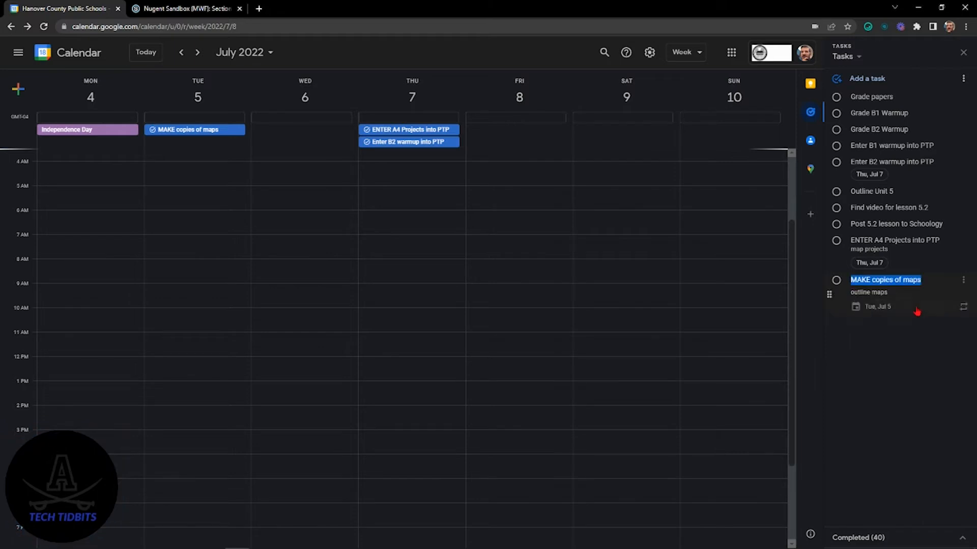
click(964, 308)
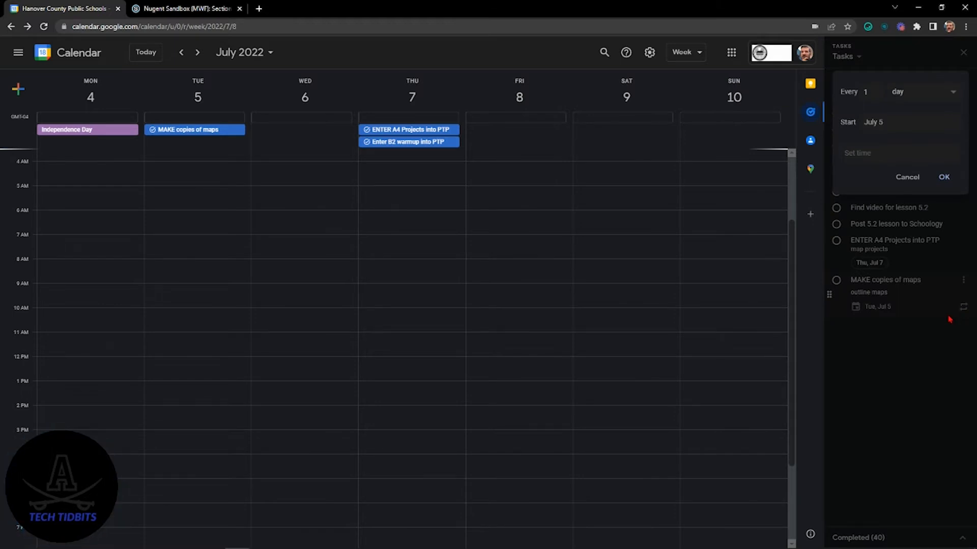
click(924, 354)
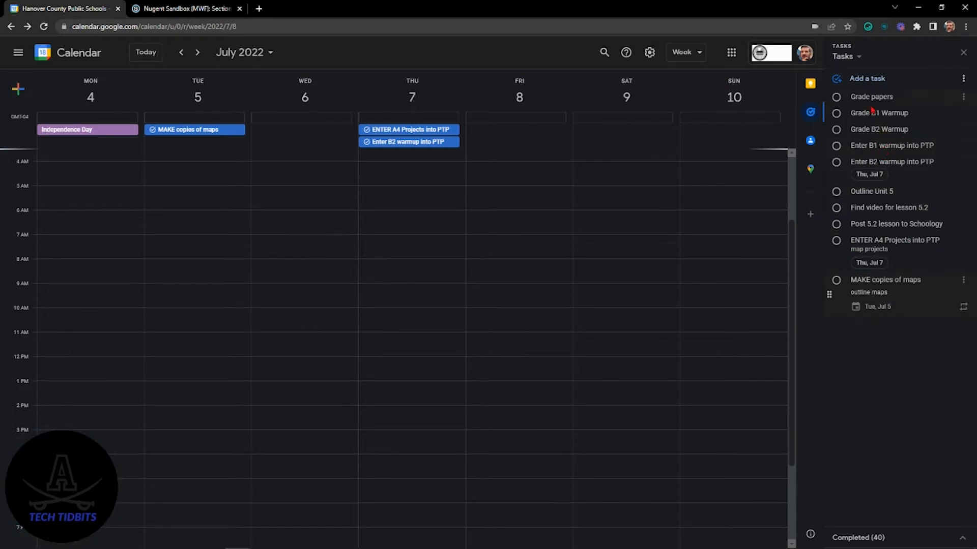
Step: Add a task titled "Enter Grades into PTP" with a weekly grade update note as its details
click(864, 80)
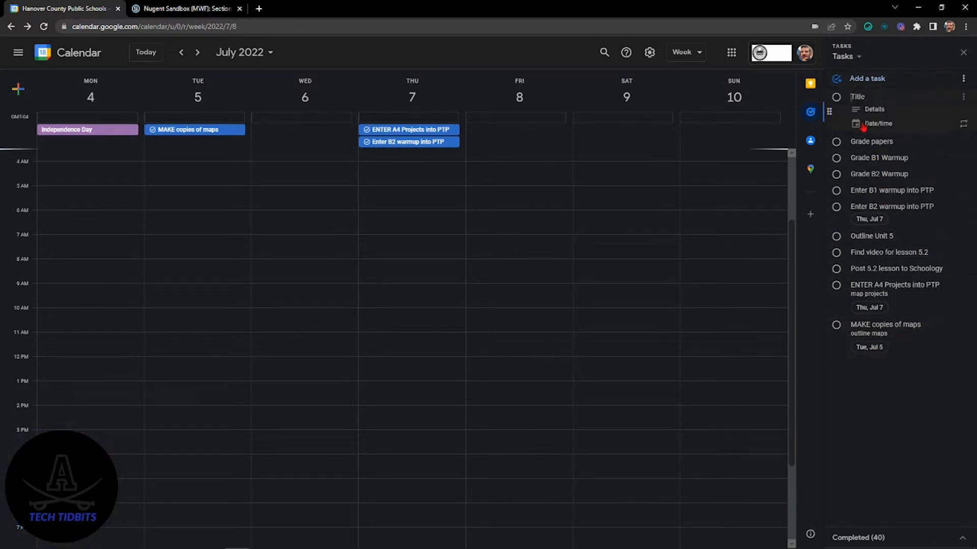
text(Enter Grades into PTP)
click(870, 109)
text(e)
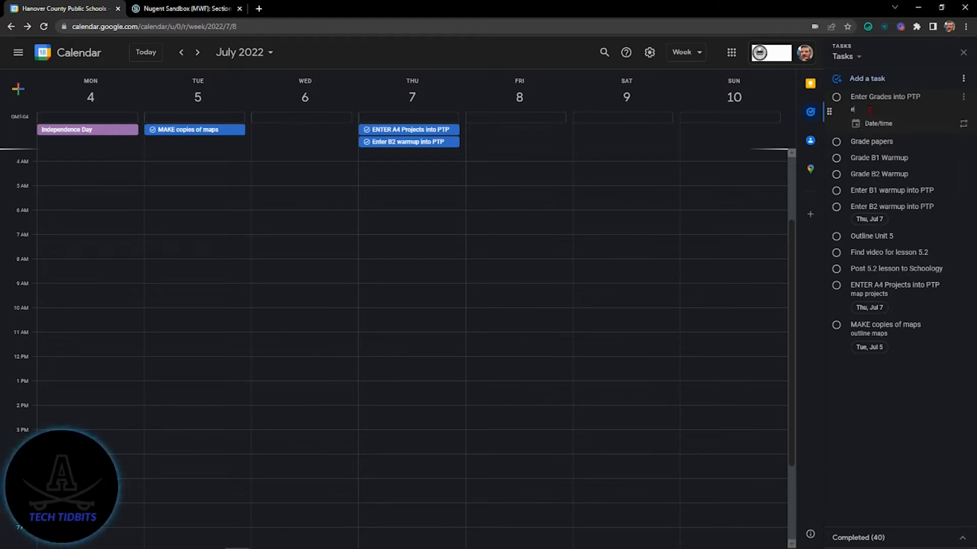
text(eekly grade update)
Step: Schedule "Enter Grades into PTP" for July 8, 2022, repeating every 1 week on Friday
click(880, 125)
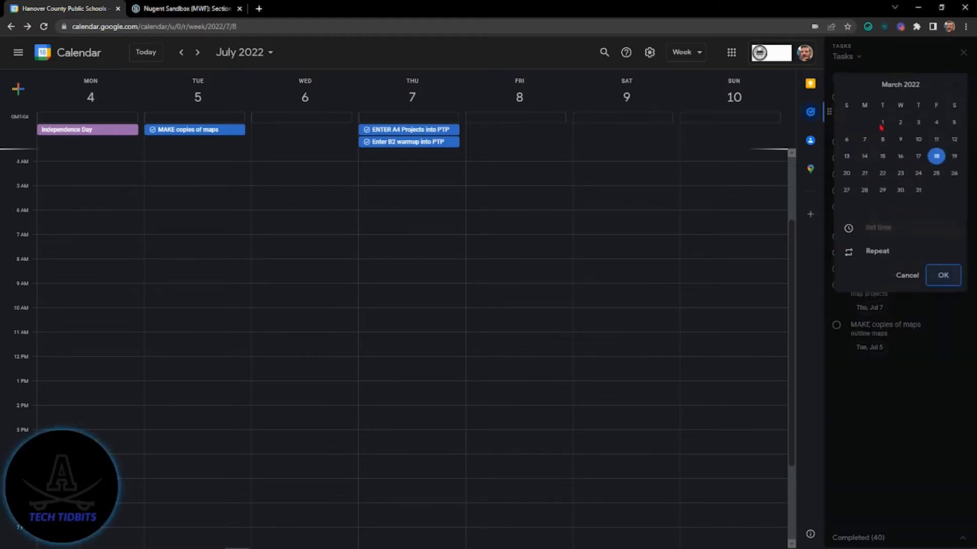
click(957, 82)
click(956, 82)
click(957, 83)
click(956, 82)
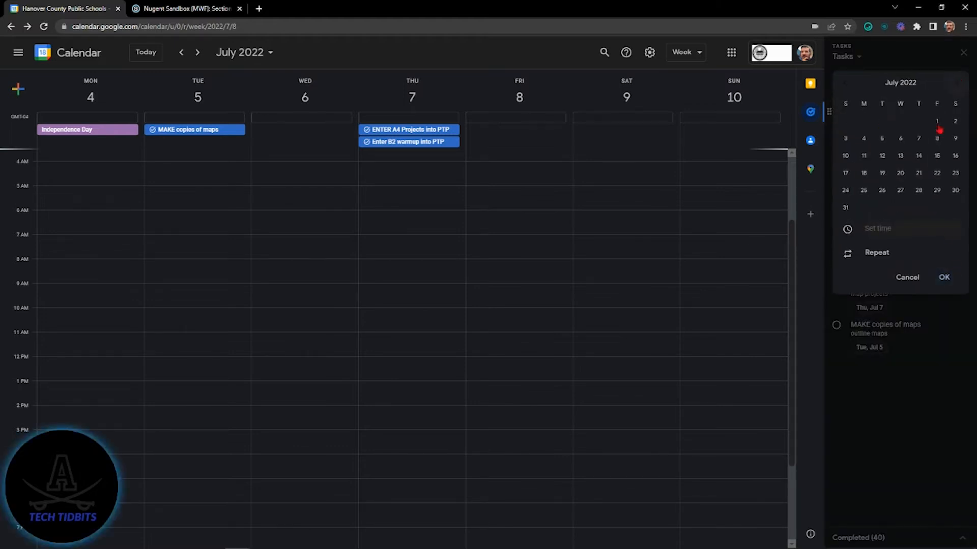
click(937, 138)
click(872, 254)
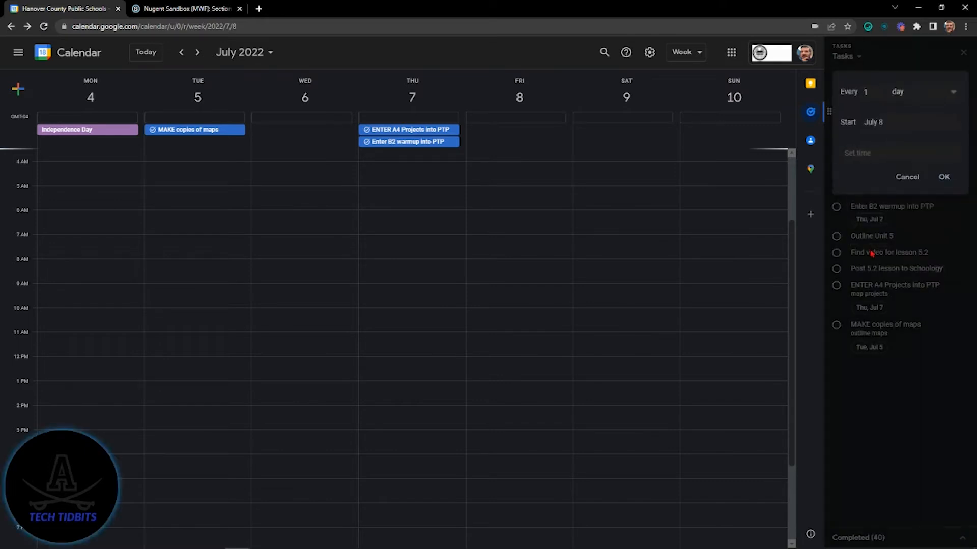
click(899, 93)
click(913, 116)
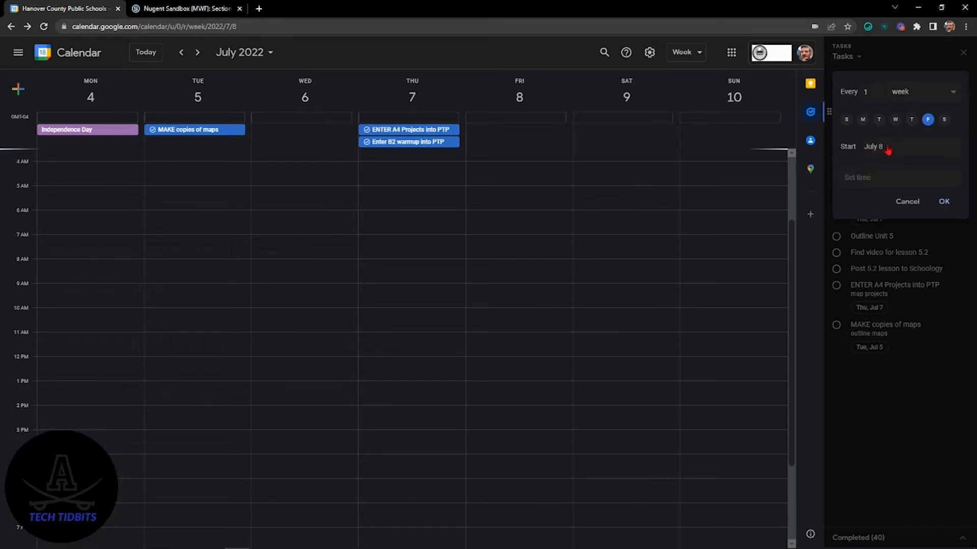
click(942, 203)
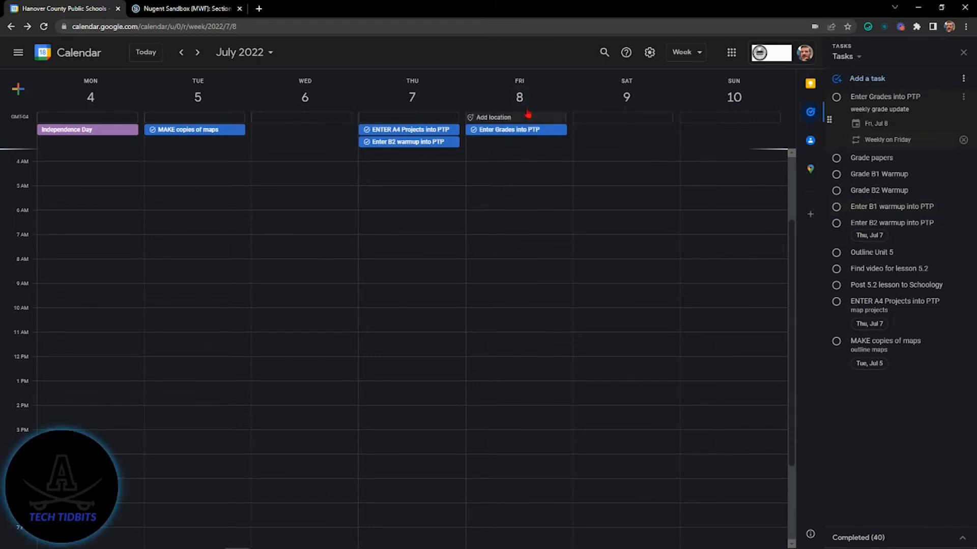
Step: Check the next two weeks of the calendar for the repeating "Enter Grades into PTP" task and return to the July 4–10 week
click(198, 52)
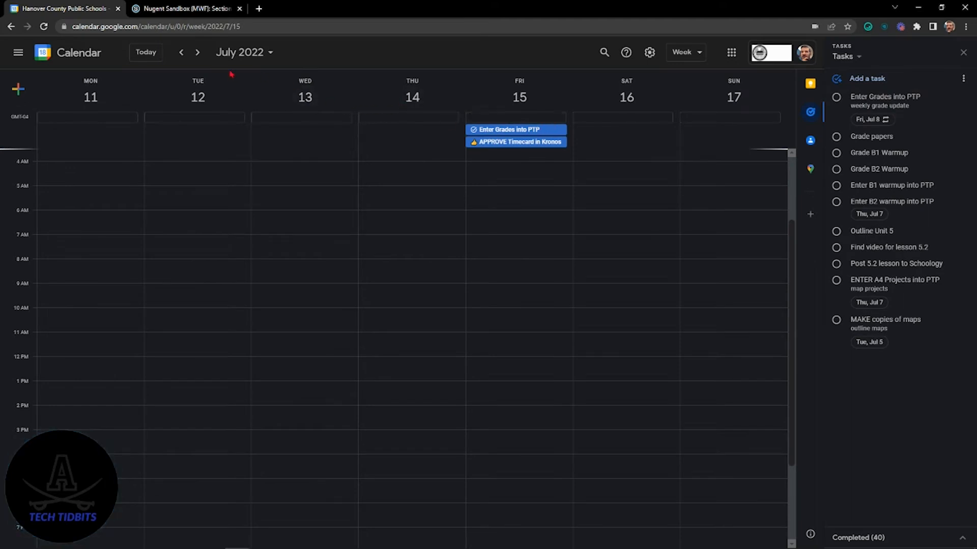
click(198, 52)
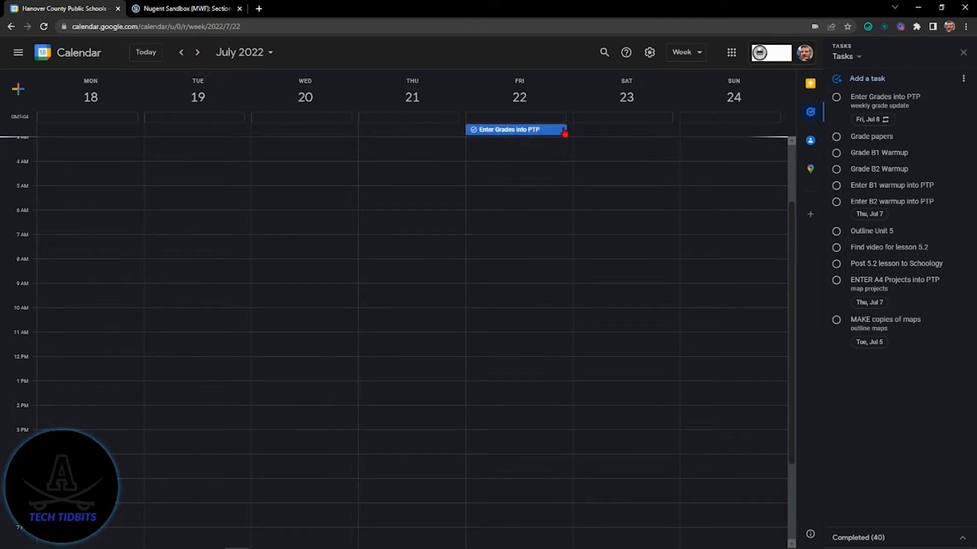
click(182, 53)
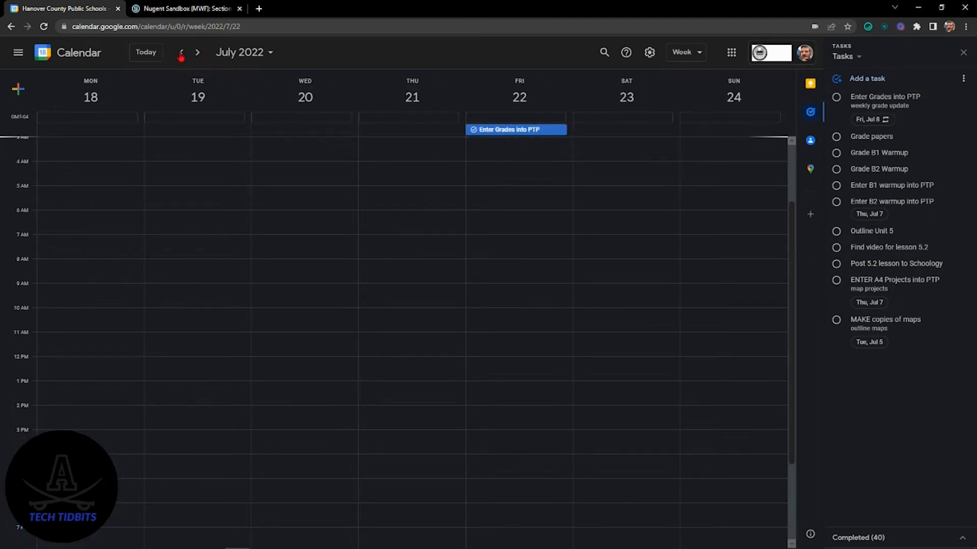
click(181, 52)
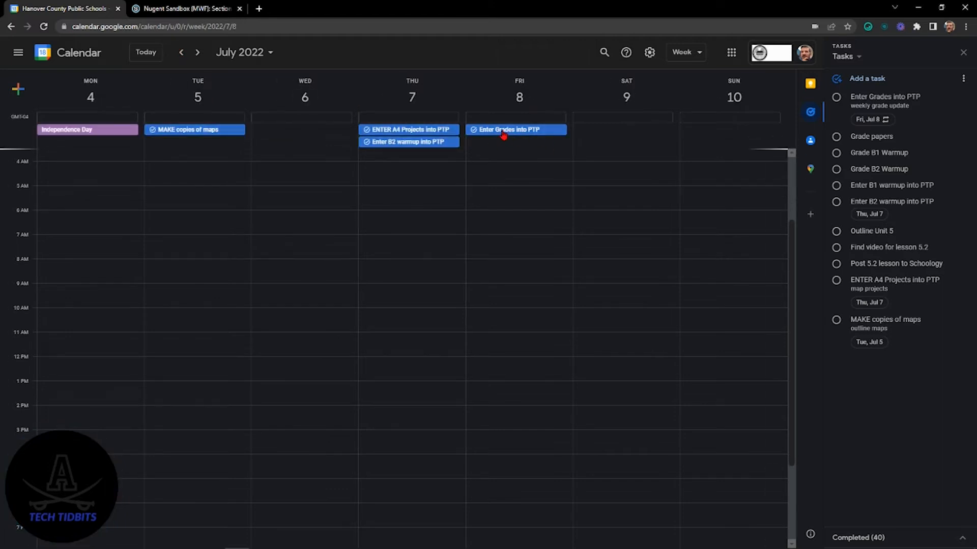
Step: Mark the July 8 "Enter Grades into PTP" task as completed and show the week of July 11–17
click(502, 133)
click(438, 256)
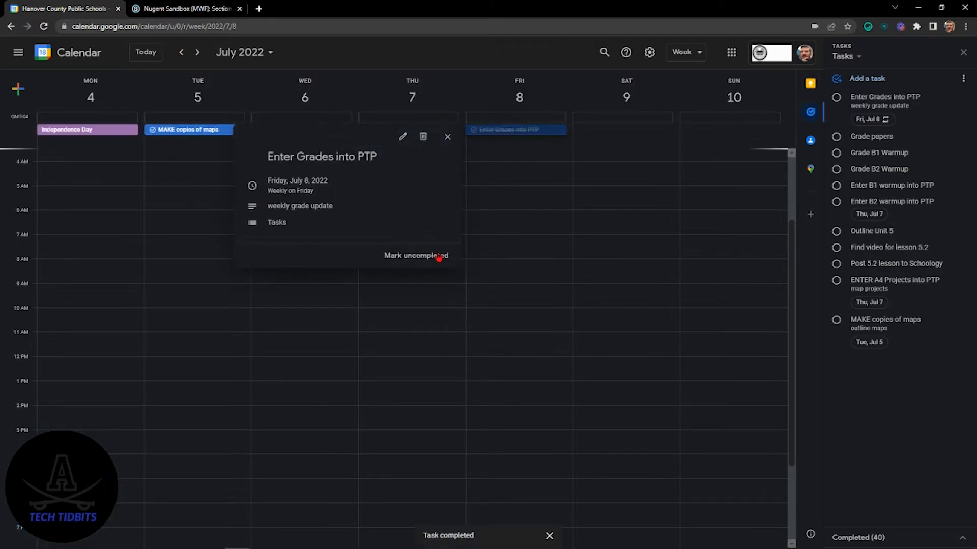
click(477, 78)
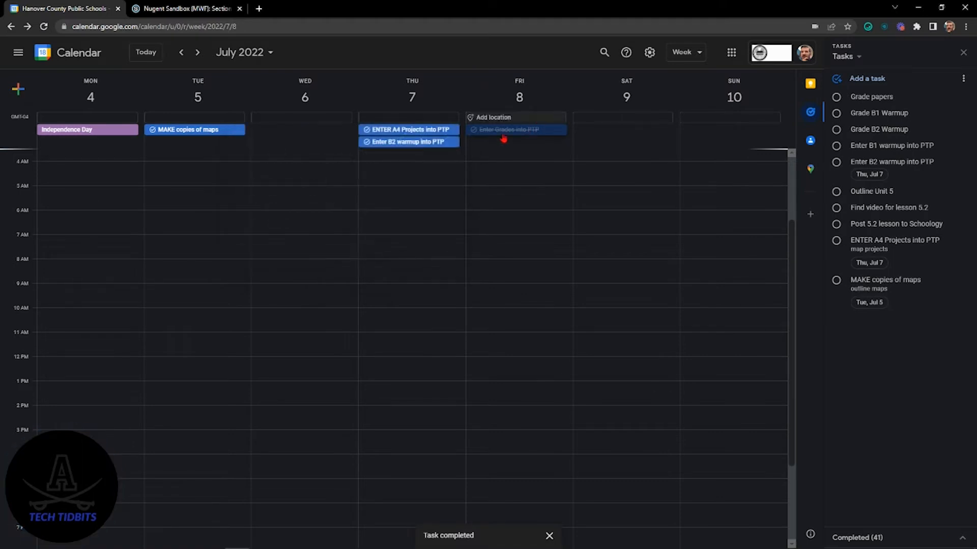
click(199, 53)
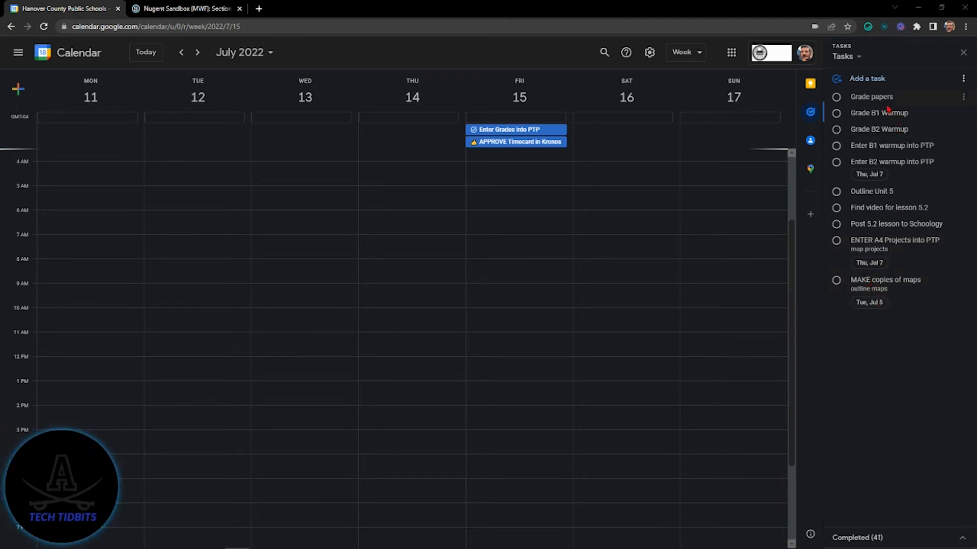
Step: Switch to Schoology to look at the "practice speaking" assignment in the course materials, and return to Google Calendar
click(229, 10)
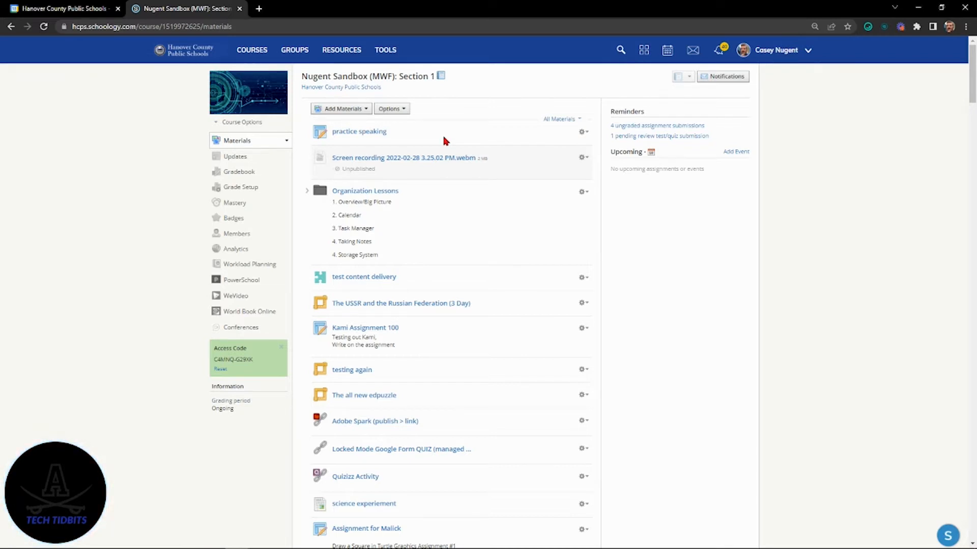
drag(441, 133, 380, 142)
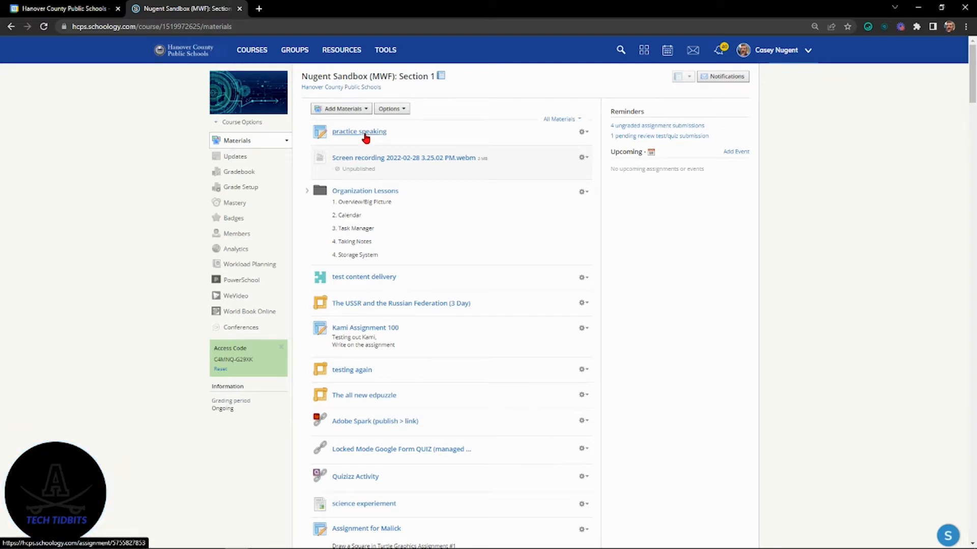
click(61, 8)
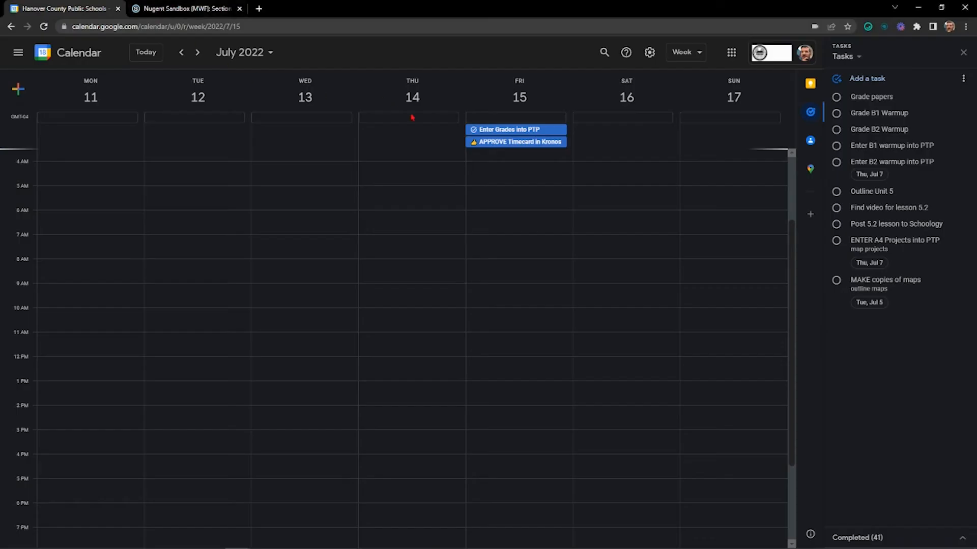
Step: Rename the "Grade papers" task as "Grade assignment"
click(880, 96)
click(881, 96)
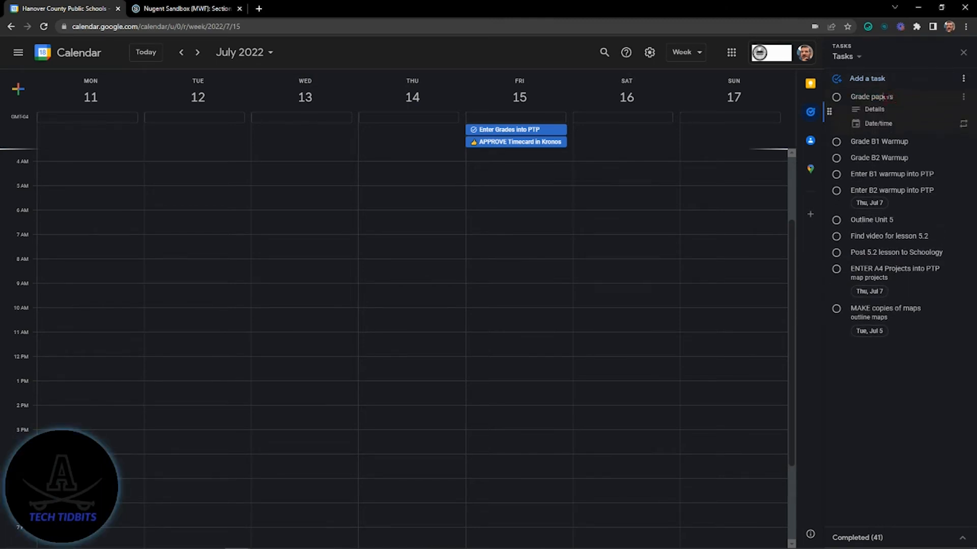
double_click(885, 97)
text(assignme)
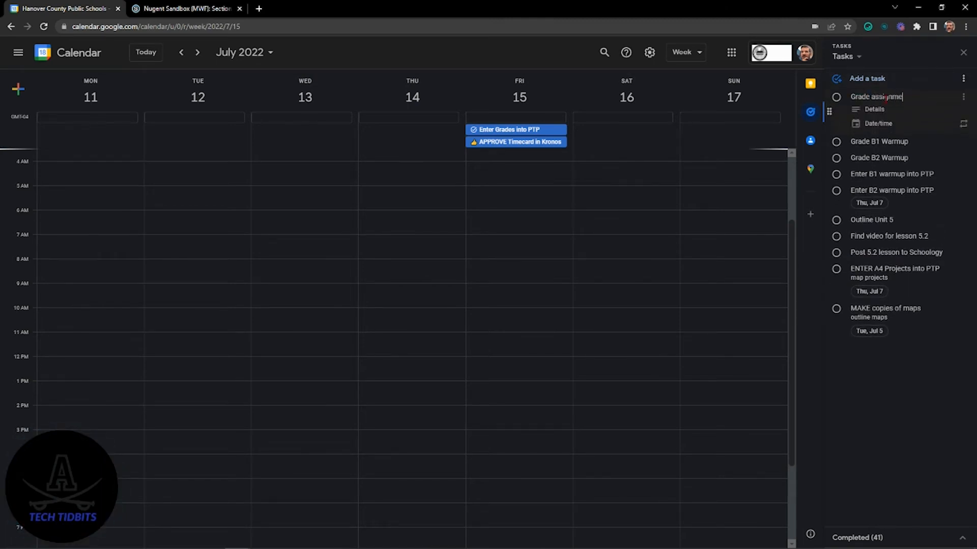
text(nt)
Step: Set the date of the "Grade assignment" task to July 6, 2022
click(888, 124)
scroll(897, 123, down, 4)
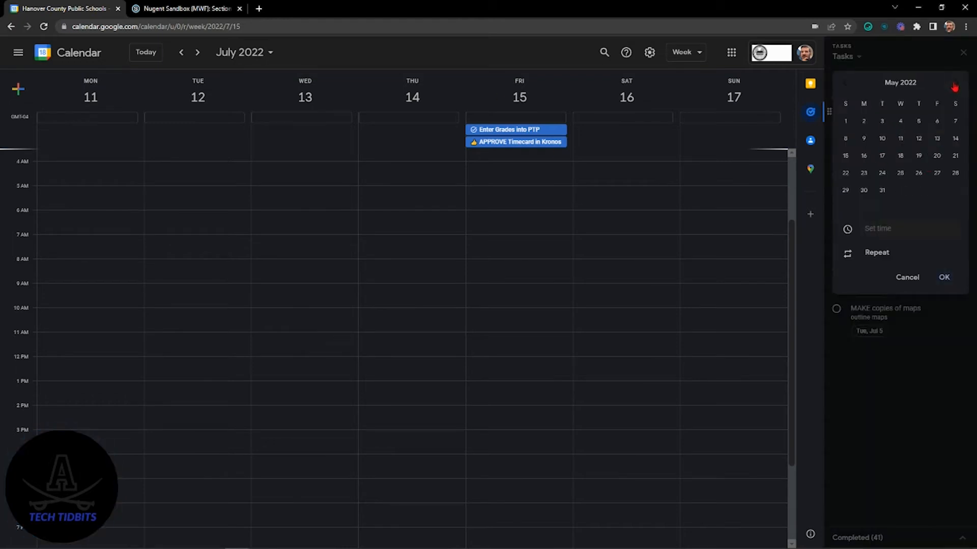
click(899, 140)
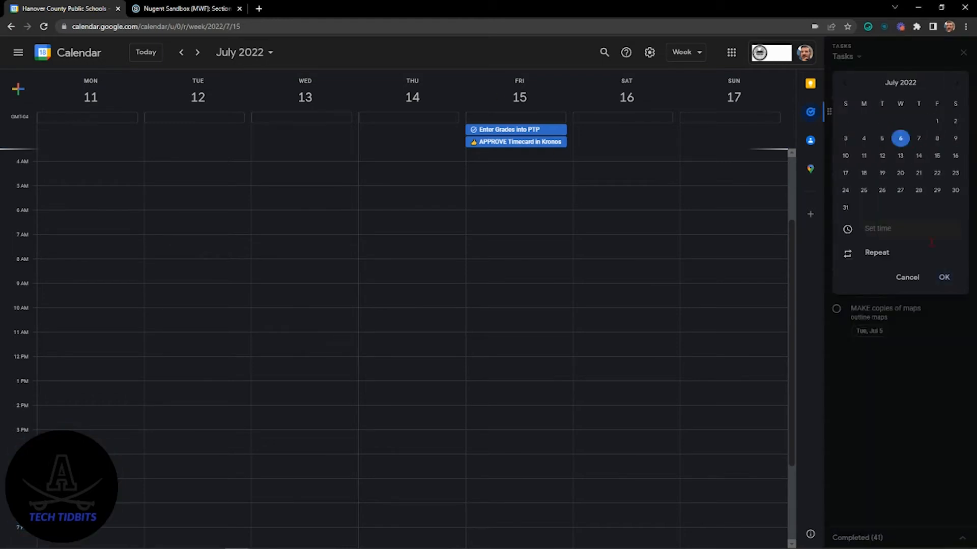
click(944, 277)
Step: Copy the web address of the "practice speaking" assignment in Schoology and paste it into the details of the "Grade assignment" task in Google Calendar
click(878, 112)
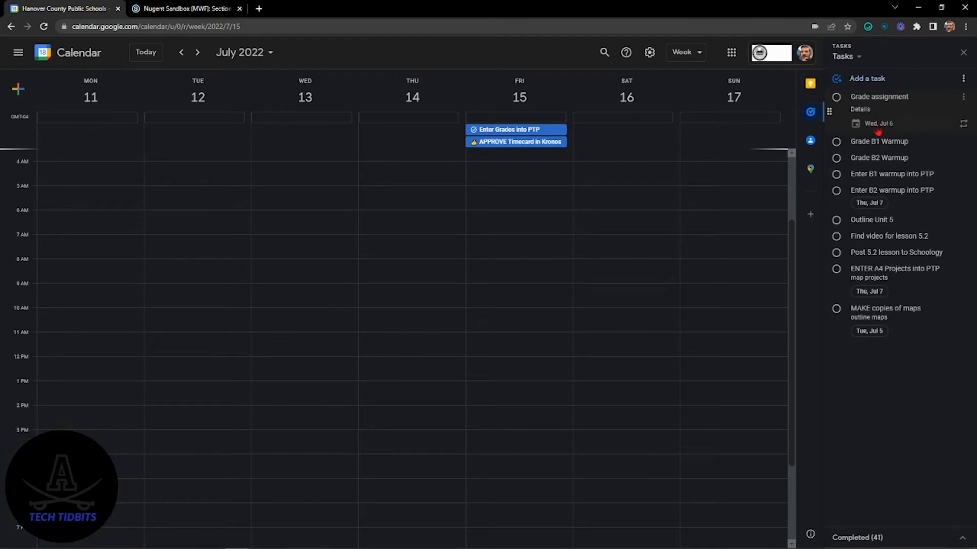
click(186, 9)
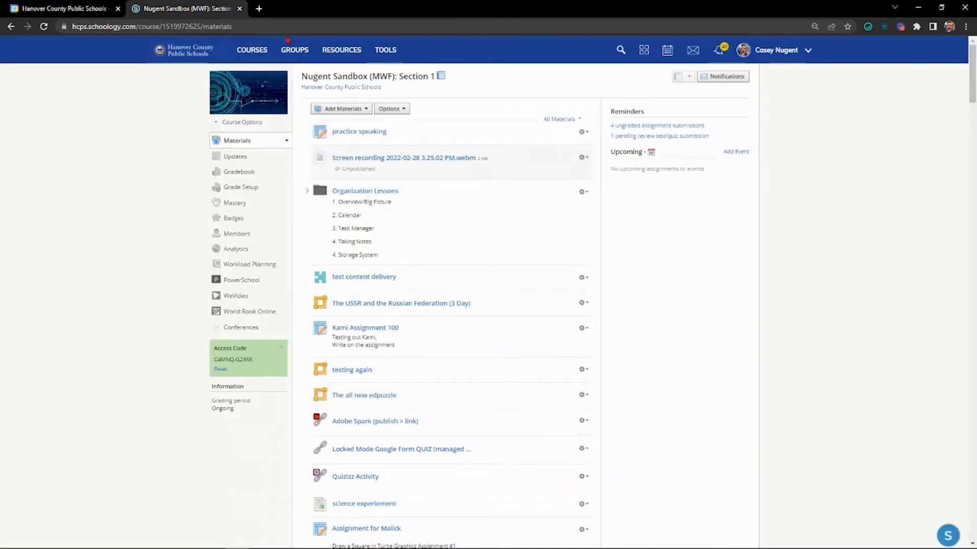
click(364, 134)
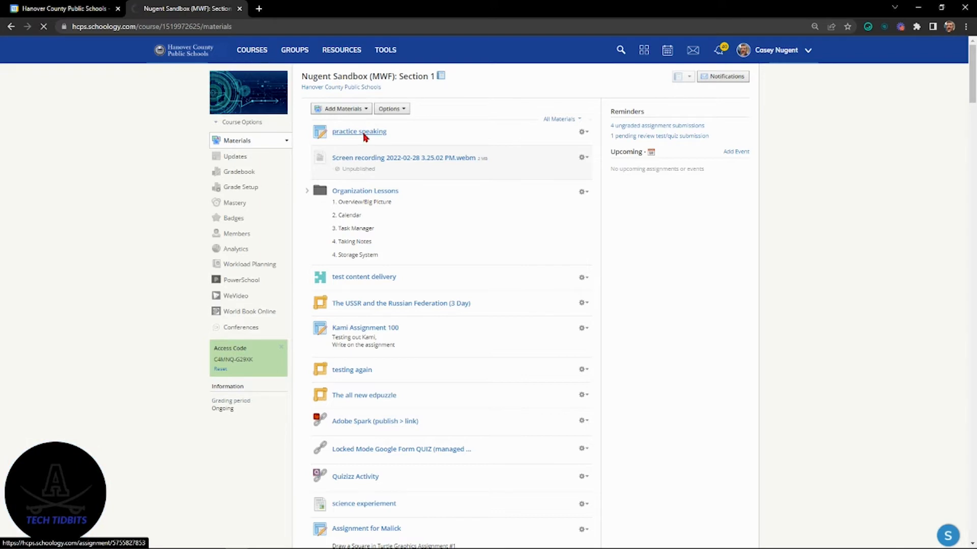
click(169, 26)
key(ctrl+c)
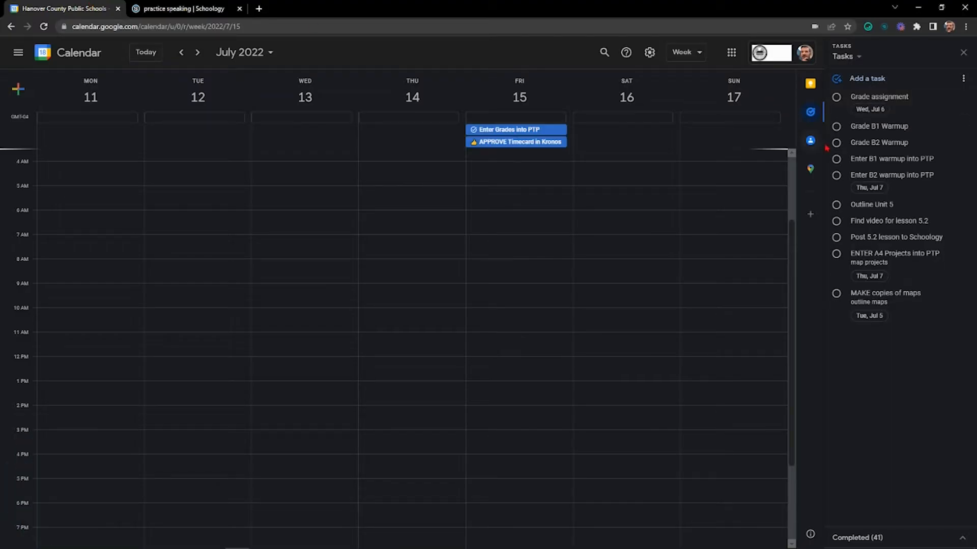
click(899, 102)
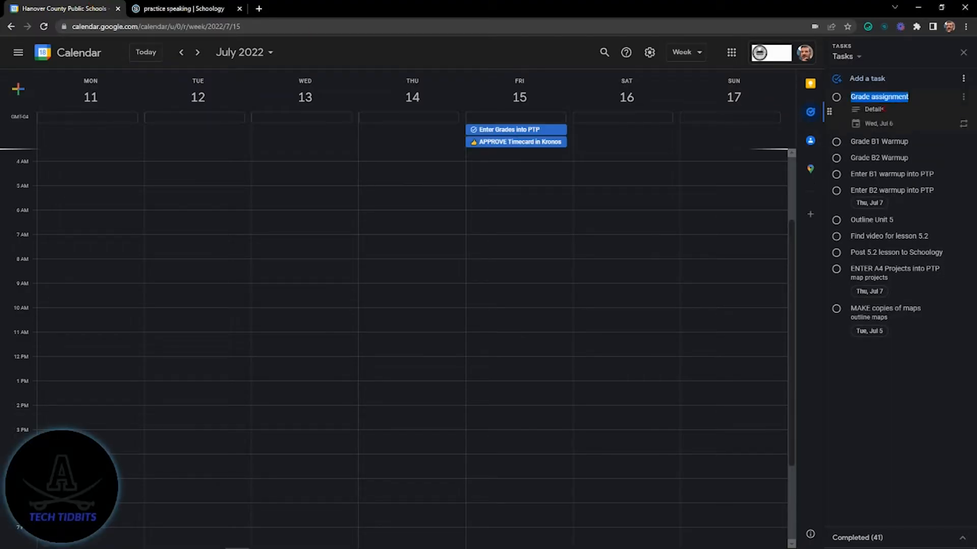
click(881, 109)
key(ctrl+v)
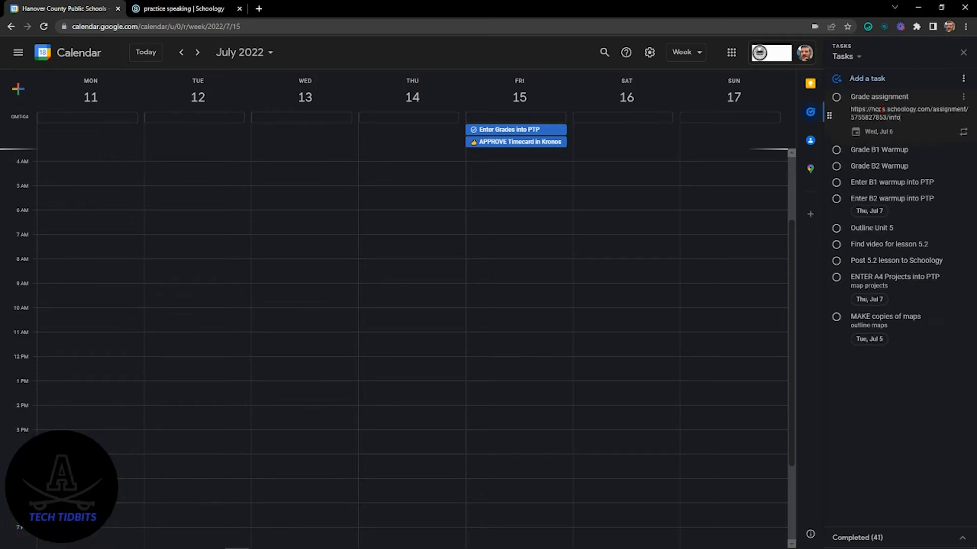
click(937, 338)
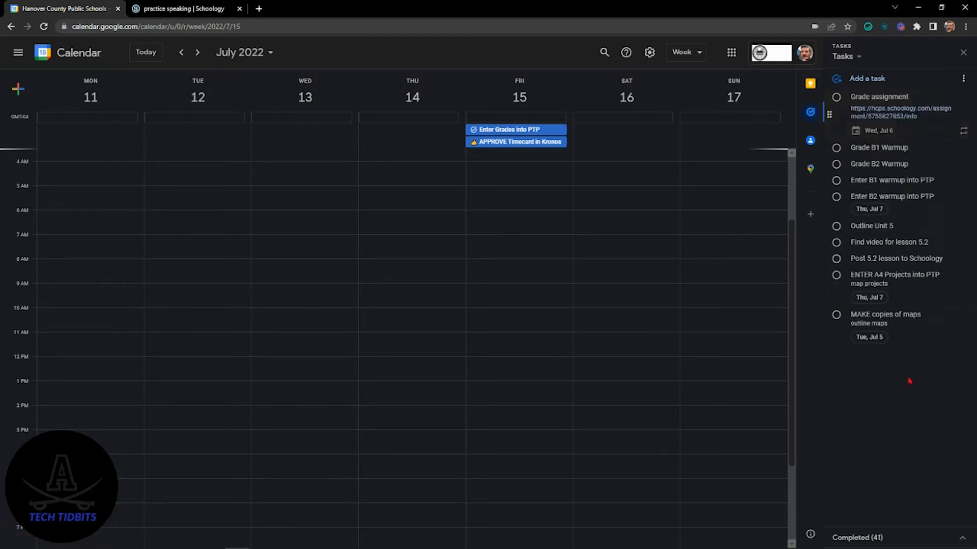
Step: Open the "Grade assignment" task on Wednesday, July 6 in the calendar and follow its assignment link
click(181, 52)
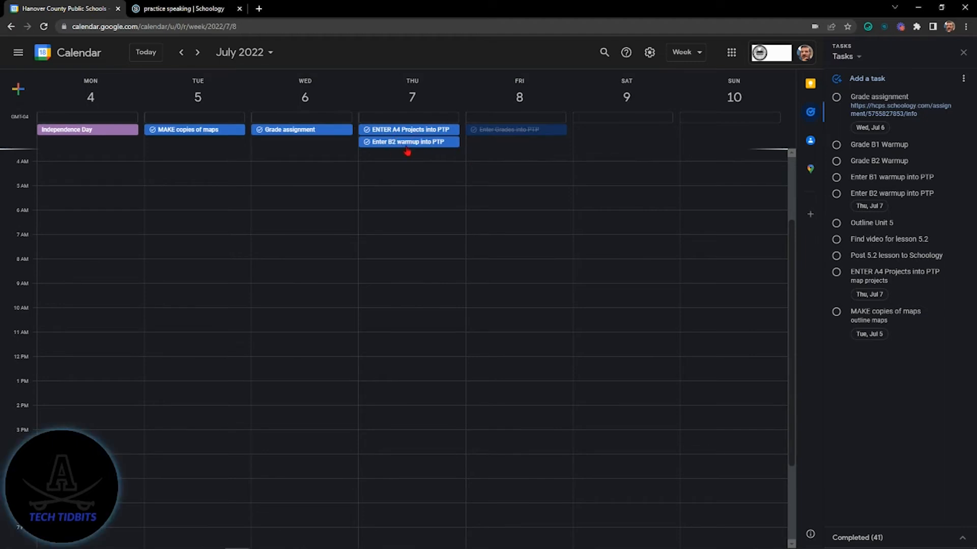
click(294, 133)
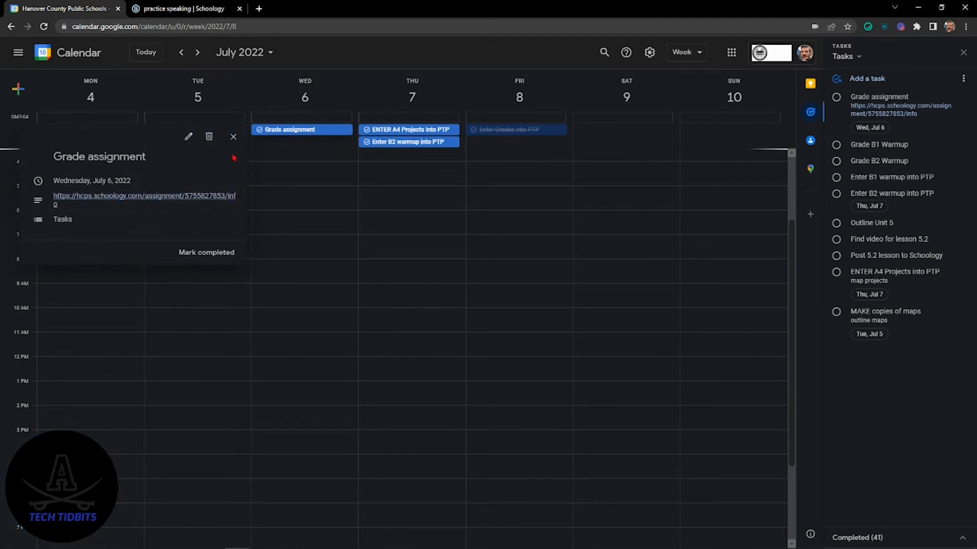
click(134, 199)
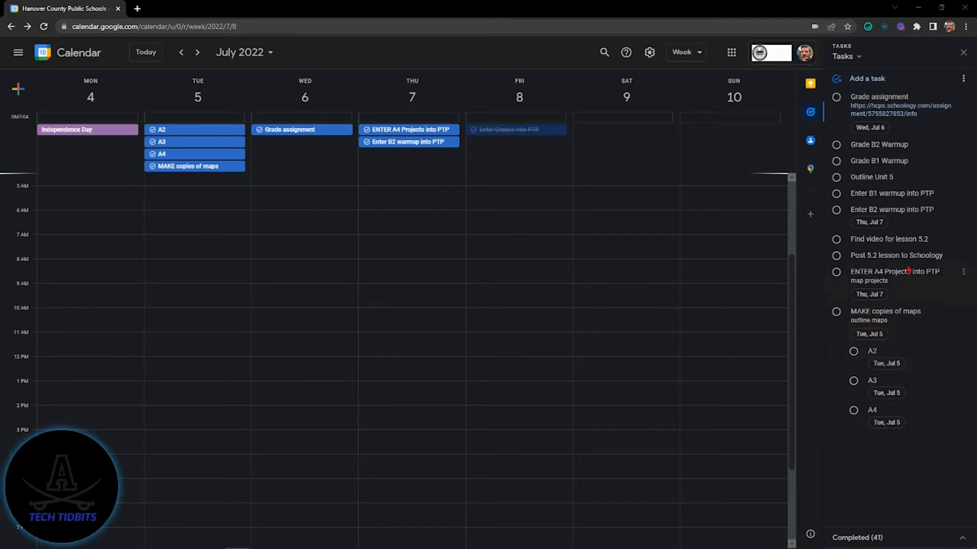
Step: Add an empty subtask to "Find video for lesson 5.2" and delete that subtask
triple_click(905, 238)
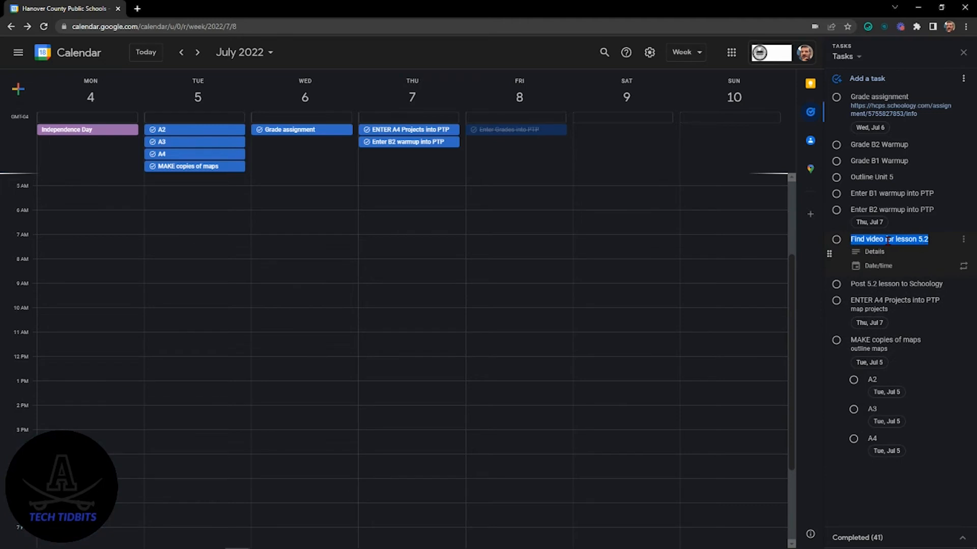
click(963, 241)
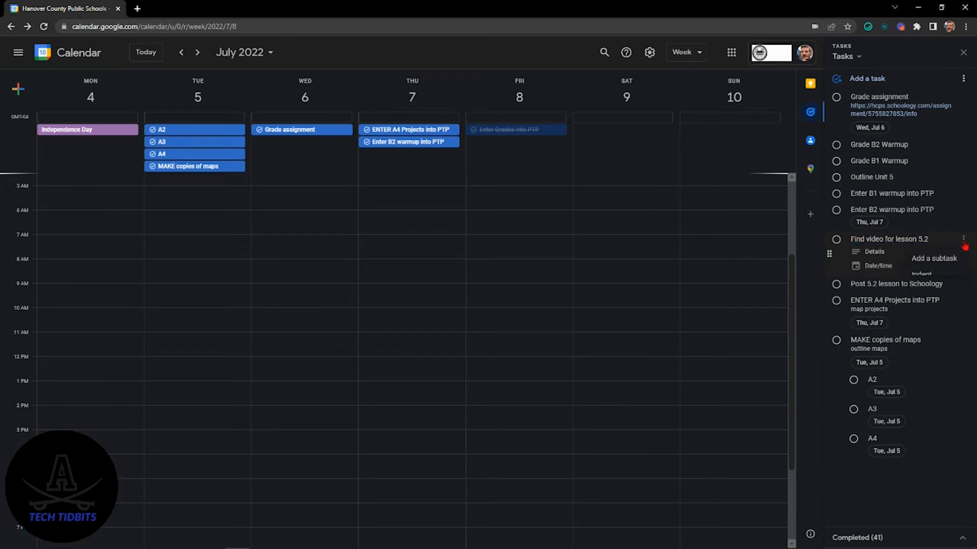
click(949, 259)
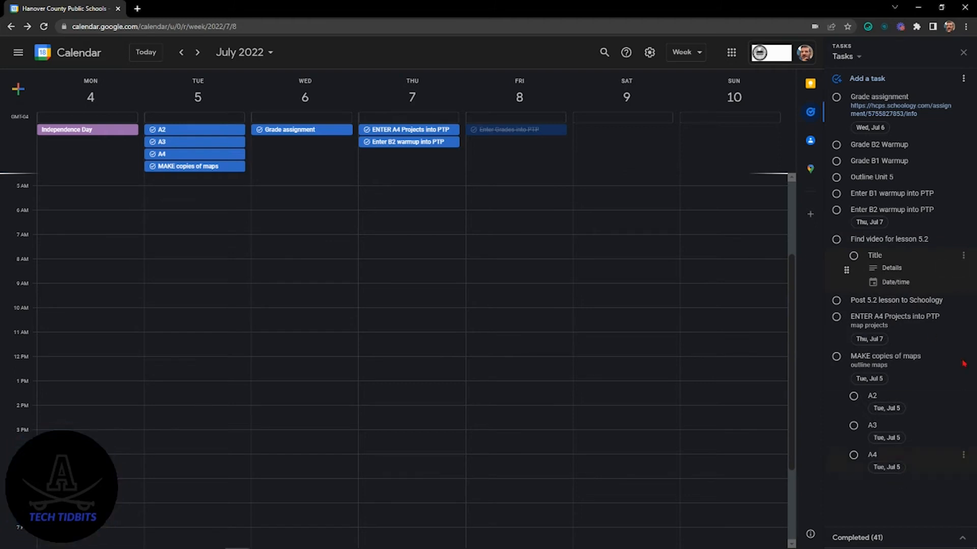
click(964, 255)
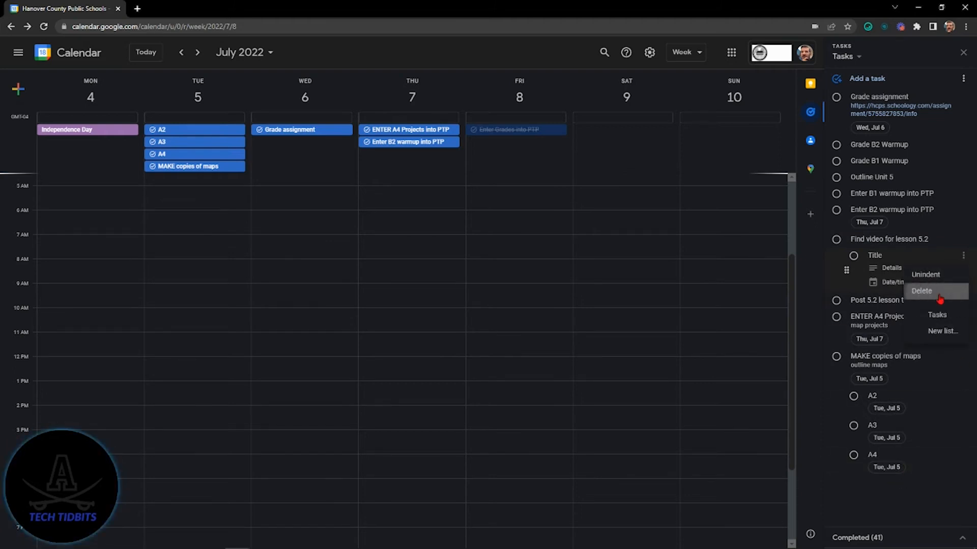
click(921, 291)
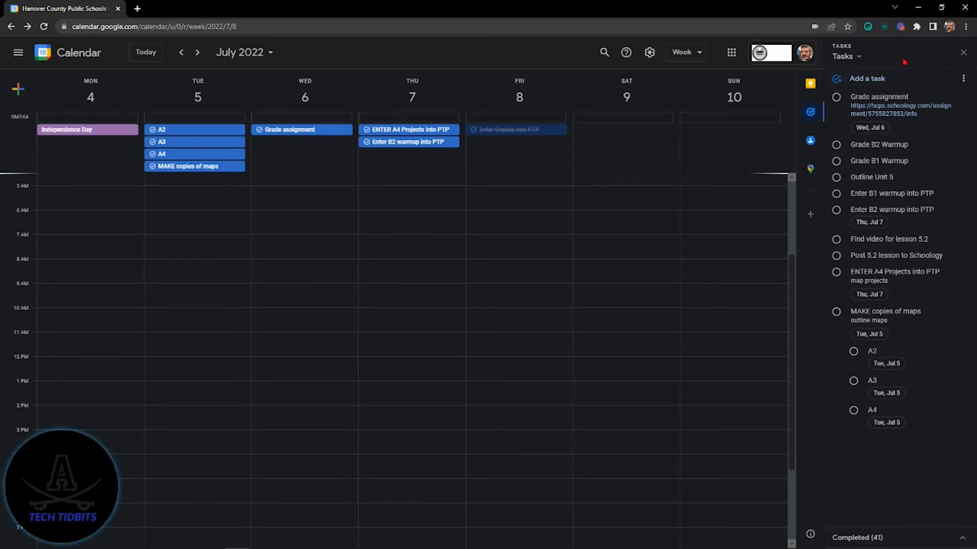
Step: Create a new task list named "WWII"
click(860, 58)
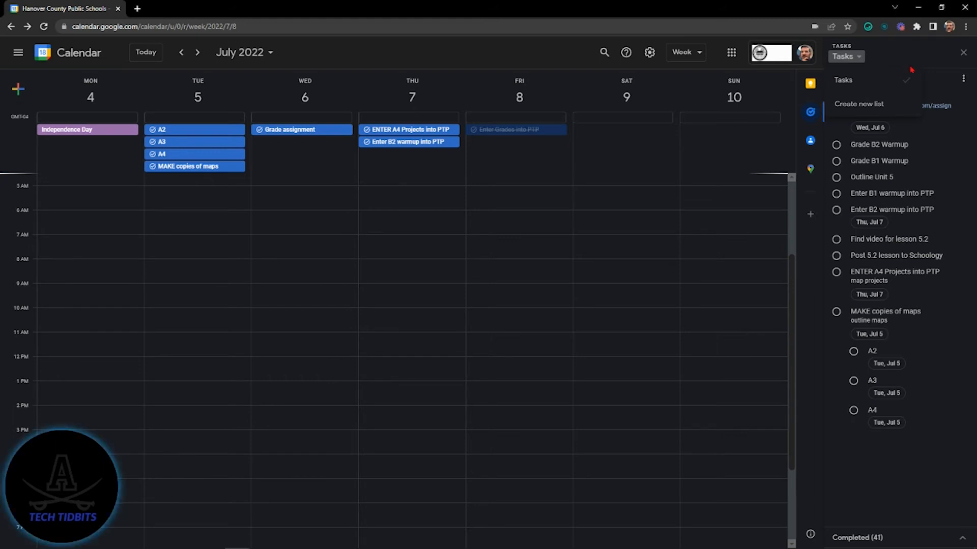
click(861, 59)
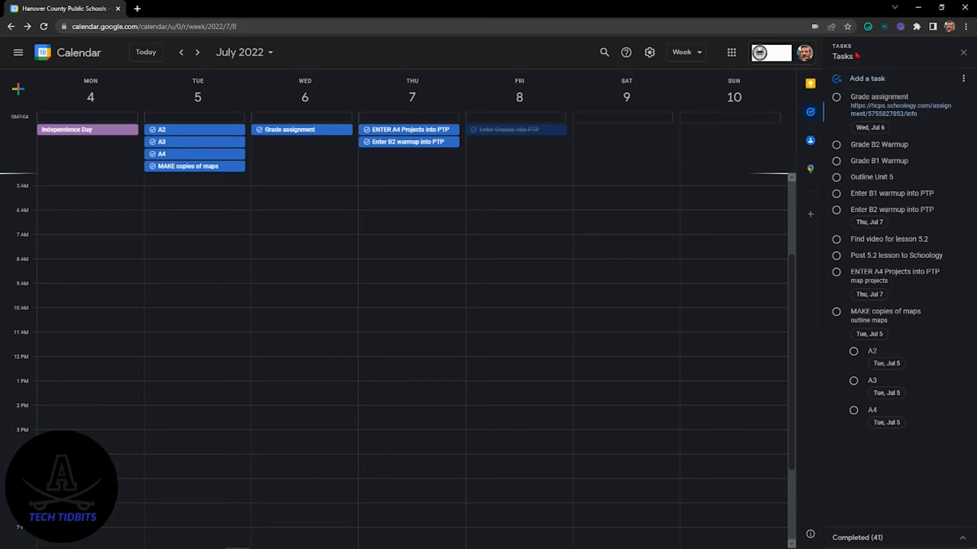
click(858, 58)
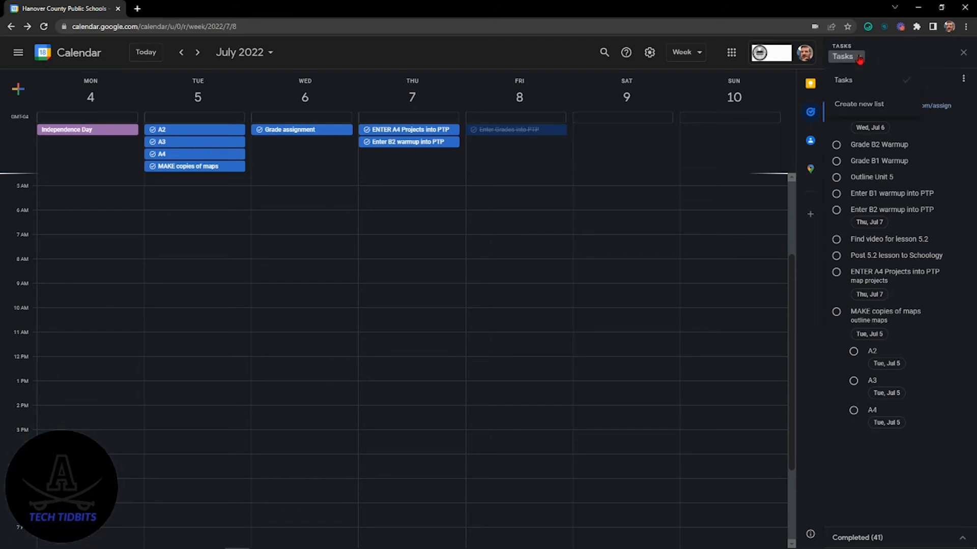
click(870, 104)
text(WW)
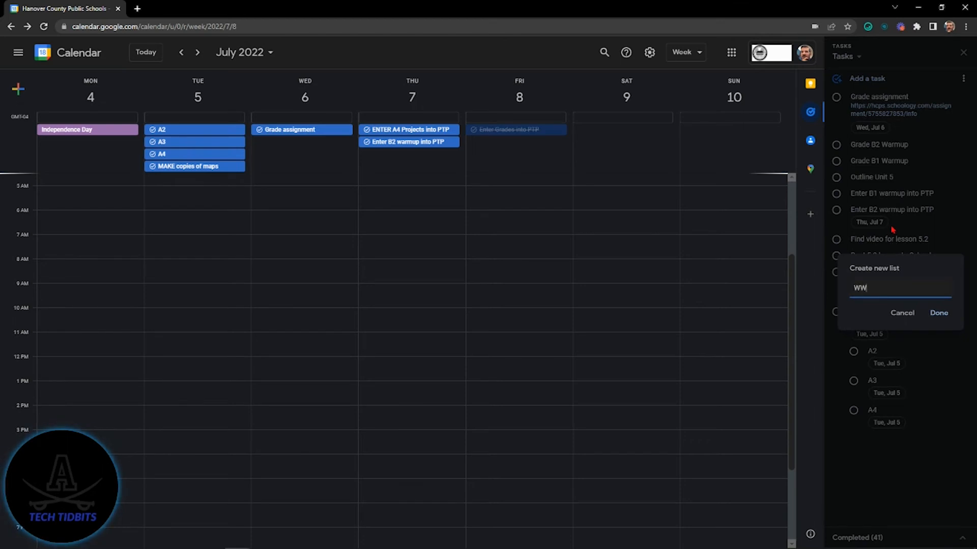
text(II)
click(939, 312)
Step: Create another task list named "US/VA"
click(857, 57)
click(879, 120)
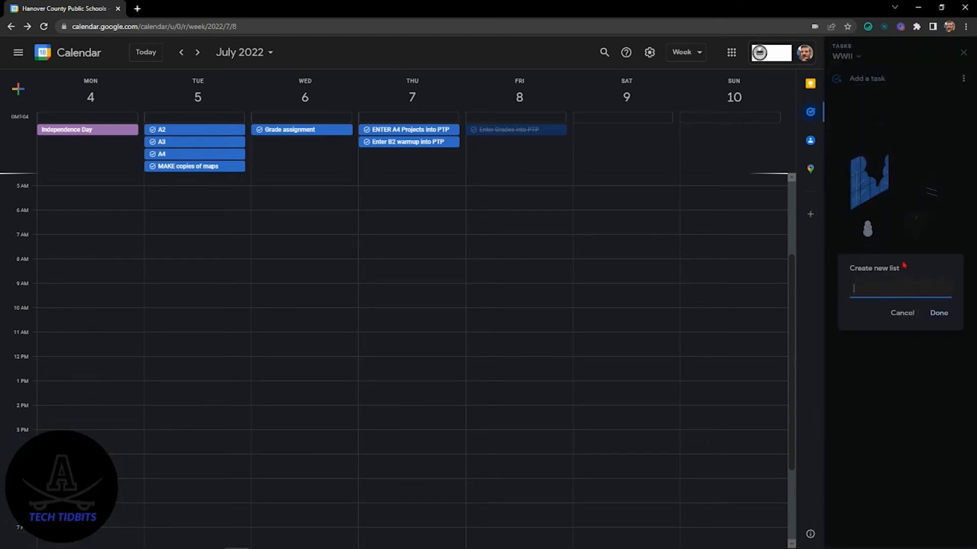
text(US/VA)
click(939, 313)
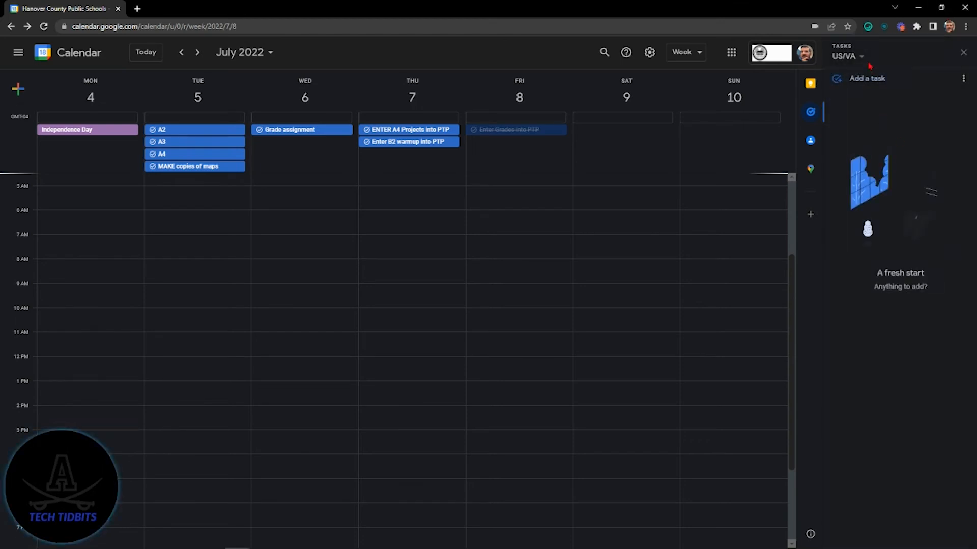
Step: Switch to the WWII list and add the tasks "grade...", "make copies;..." and "plan..."
click(861, 58)
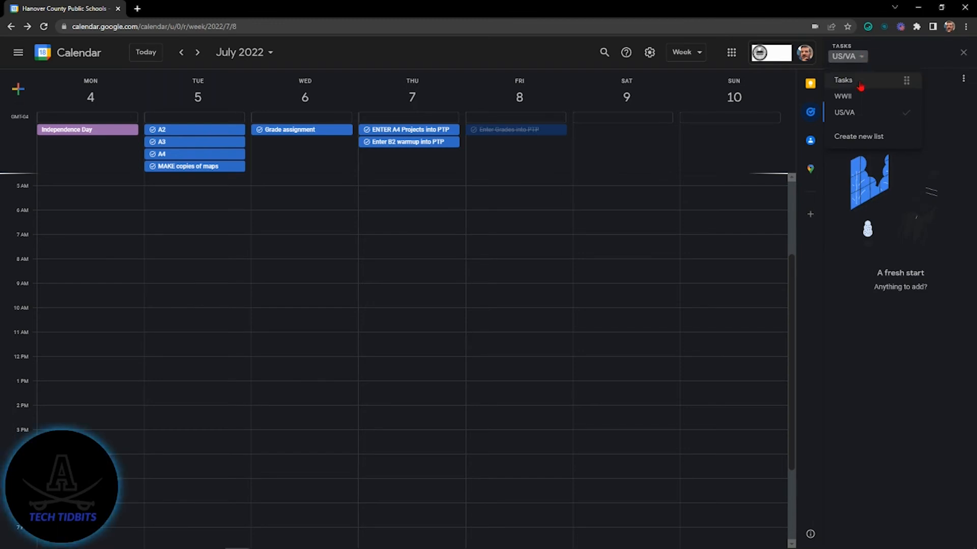
click(859, 83)
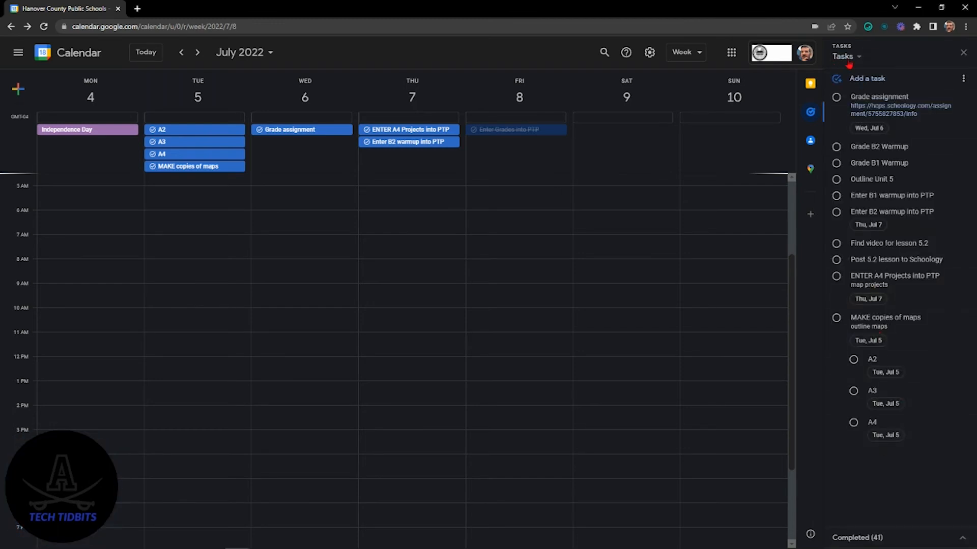
click(849, 65)
click(851, 94)
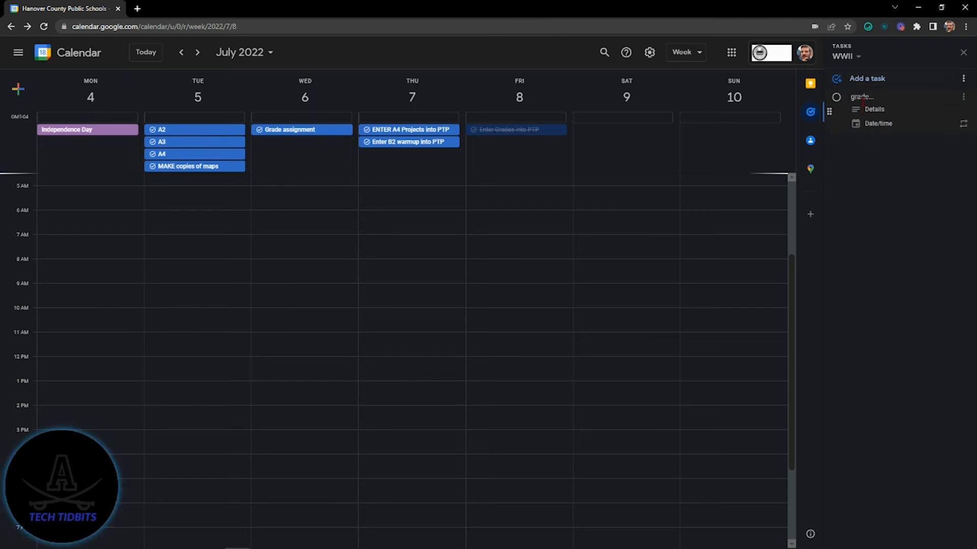
key(Return)
text(make copies;)
key(Return)
text(plan...)
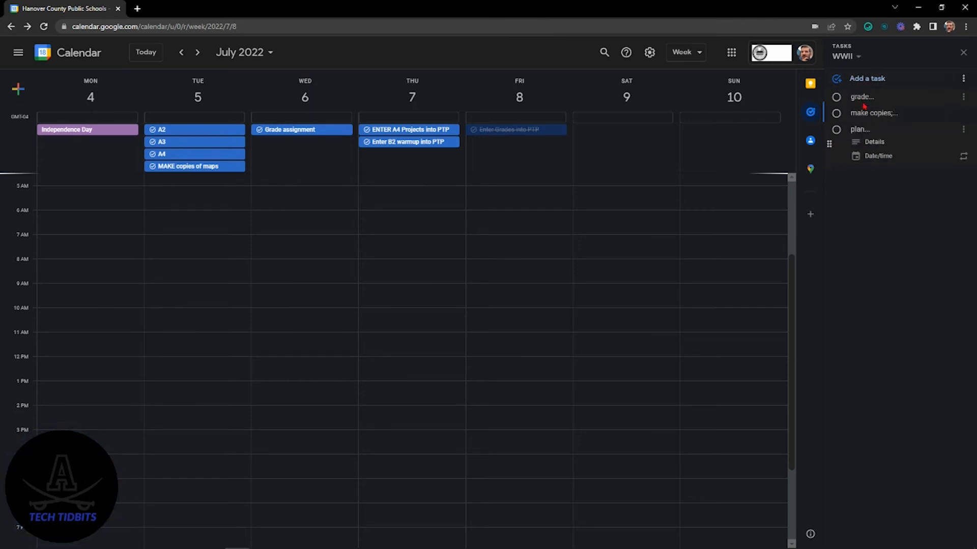
key(Return)
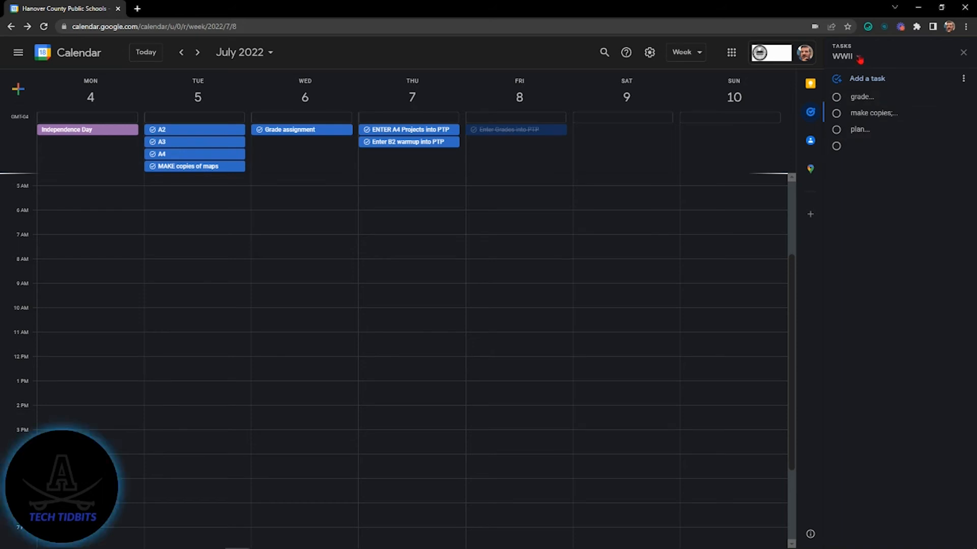
Step: Return to the default Tasks list and review the available lists and the list's sorting and management options
click(857, 57)
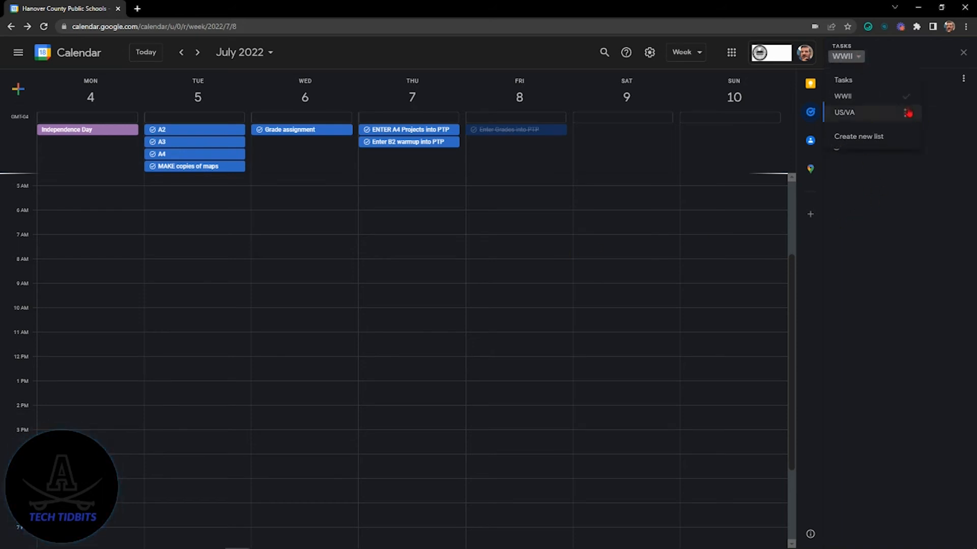
click(856, 82)
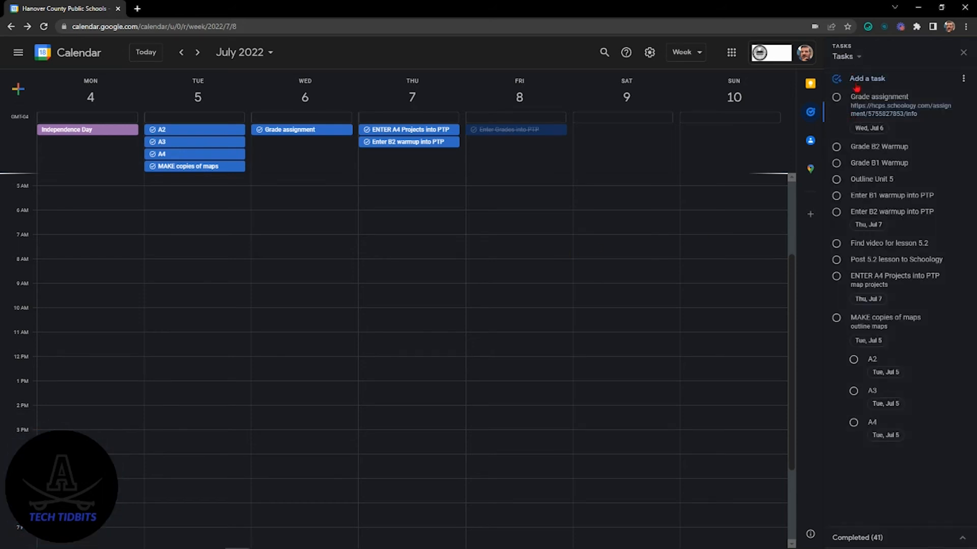
click(846, 57)
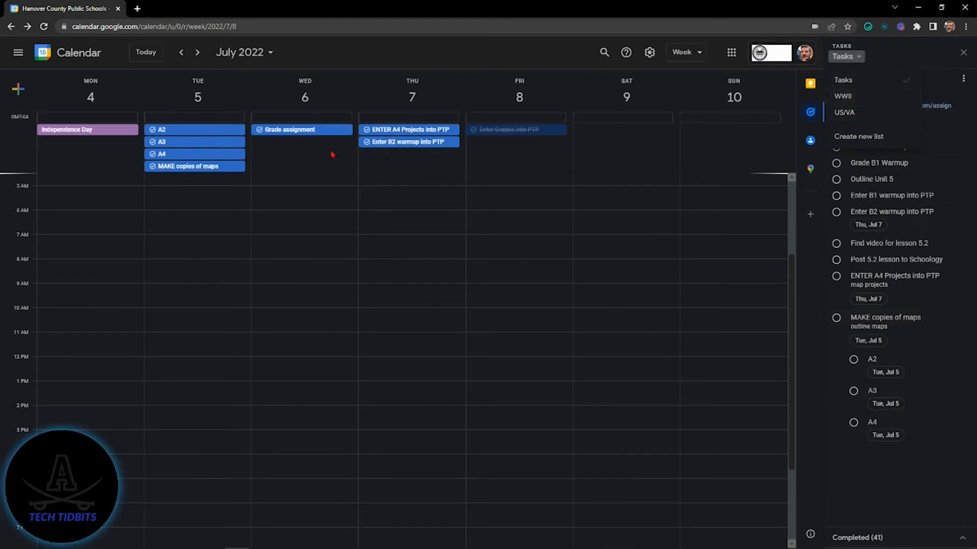
click(890, 481)
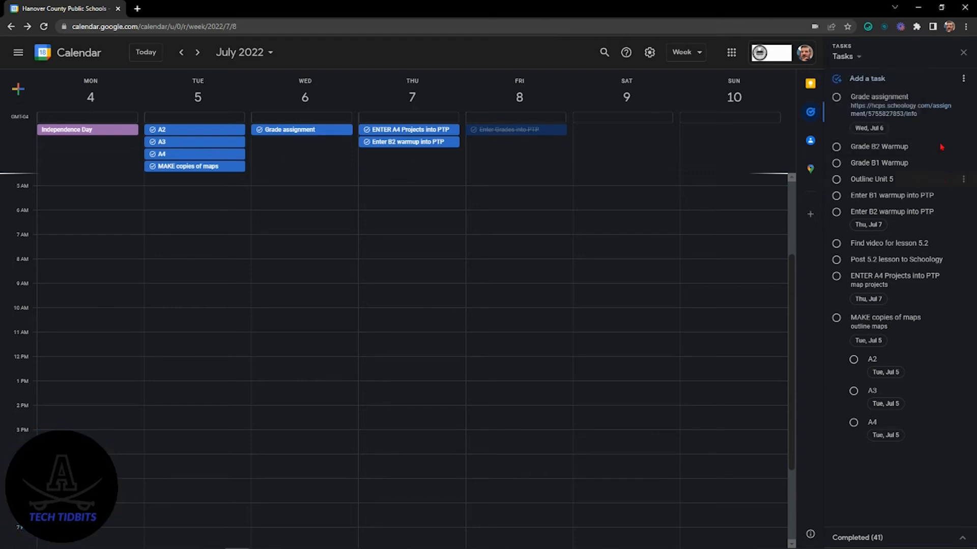
click(854, 56)
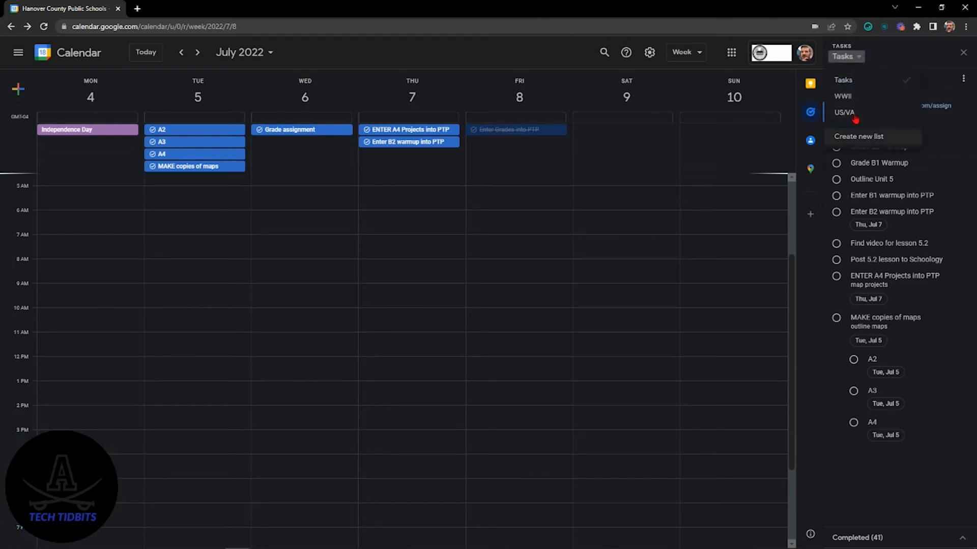
click(931, 486)
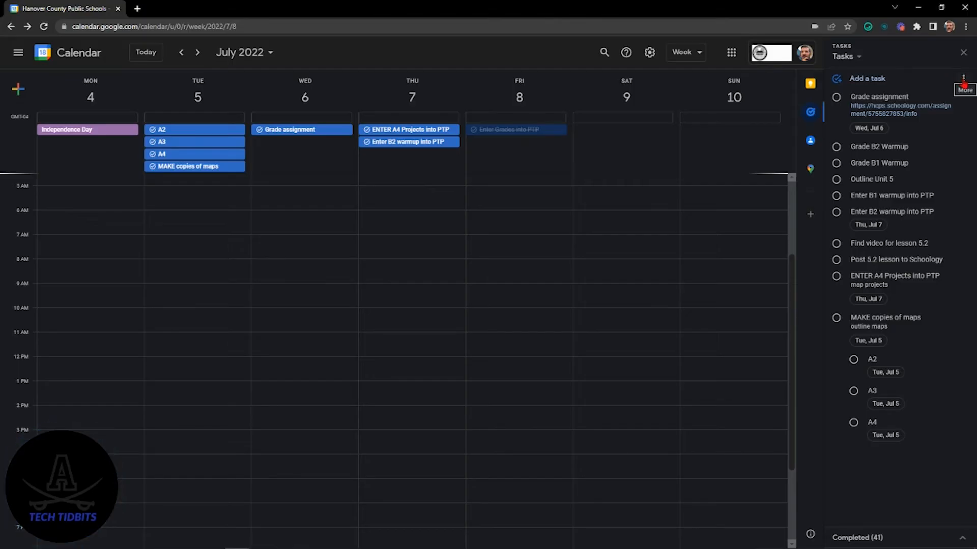
click(964, 81)
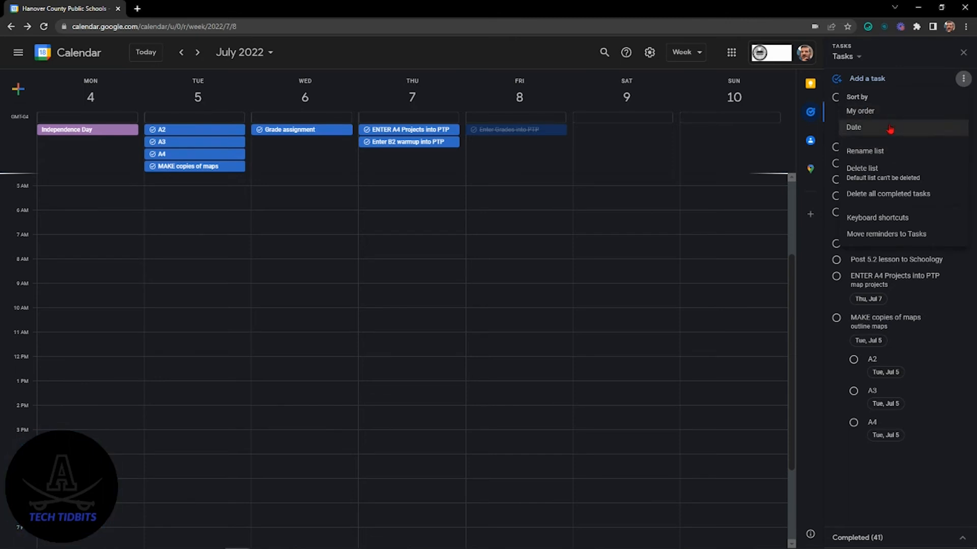
click(899, 494)
Step: Reorder the Tasks list: "Grade B1 Warmup" first, "Find video for lesson 5.2" above "Outline Unit 5", "Grade B2 Warmup" below "Enter B1 warmup into PTP"
drag(873, 248, 884, 204)
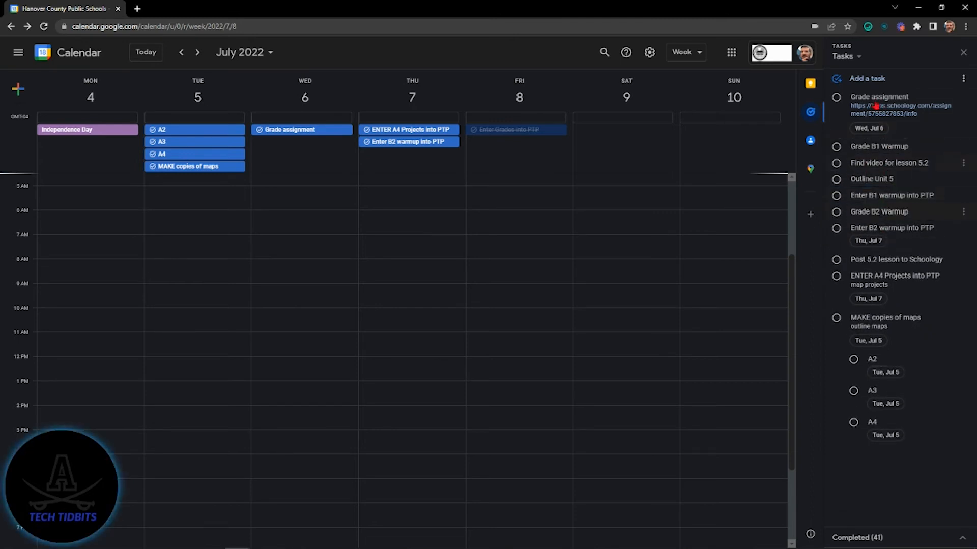
drag(883, 147, 872, 96)
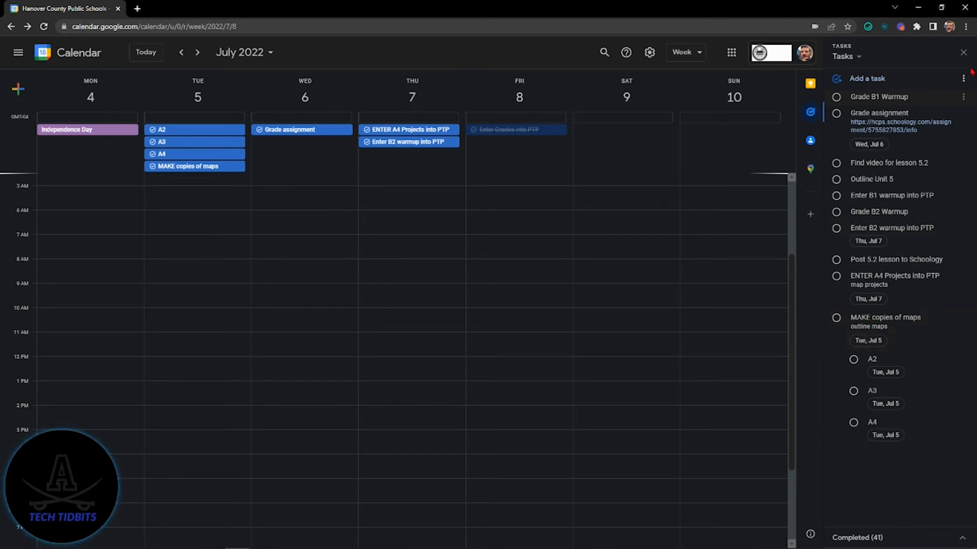
click(961, 83)
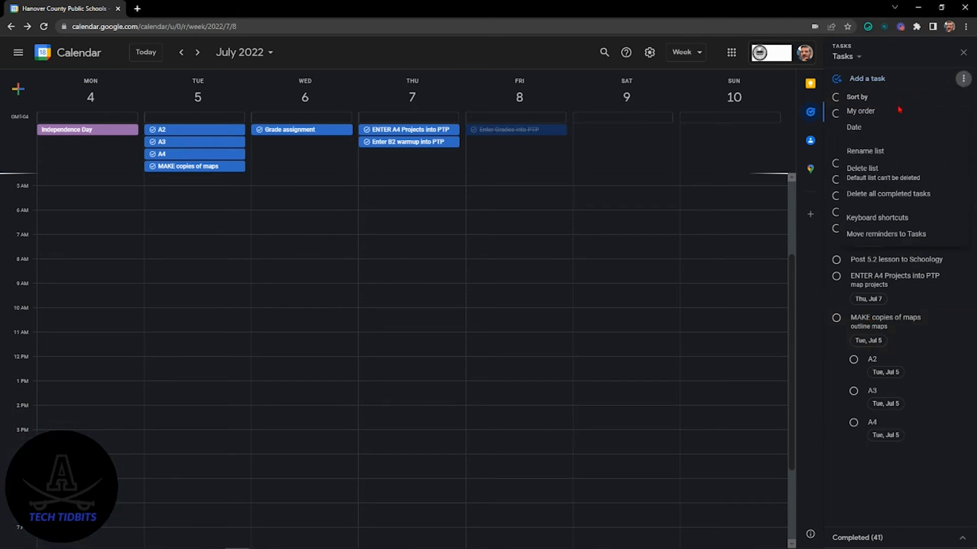
click(891, 153)
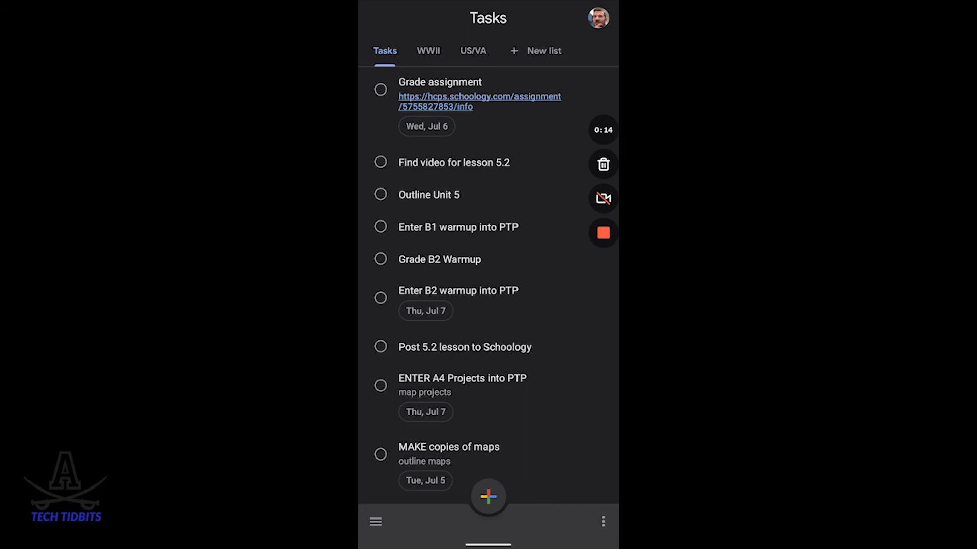
Step: In the Google Tasks mobile app, look through the WWII and US/VA lists and return to the Tasks list
click(429, 51)
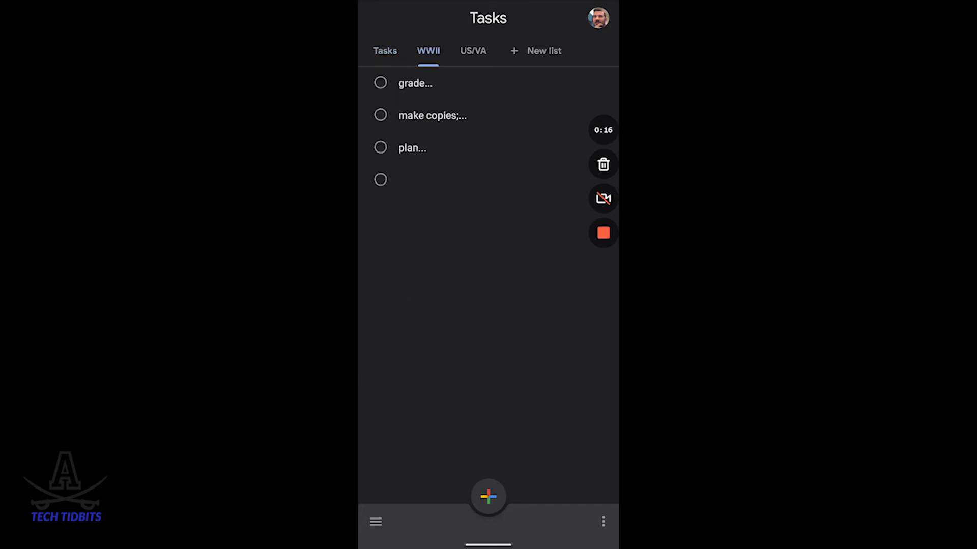
click(473, 51)
click(385, 51)
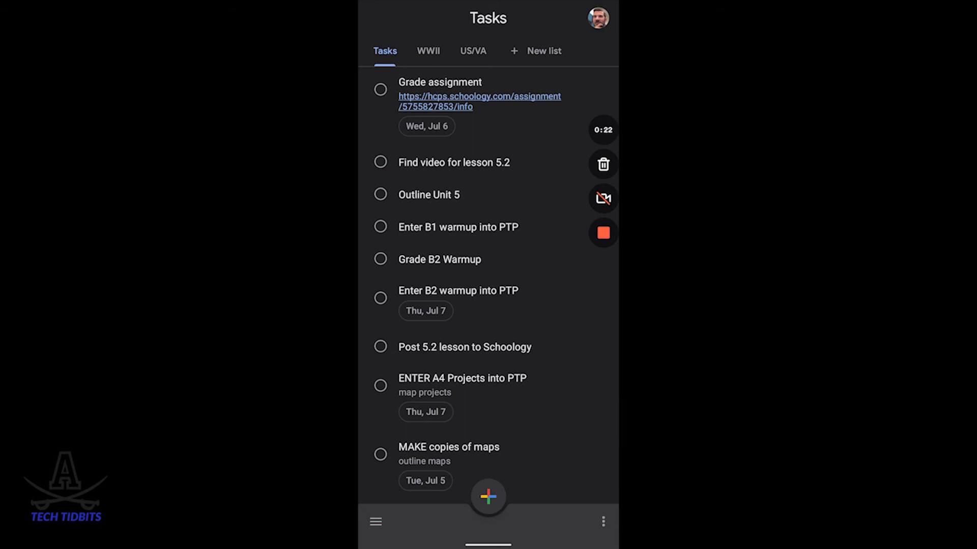
click(428, 51)
click(385, 51)
click(428, 51)
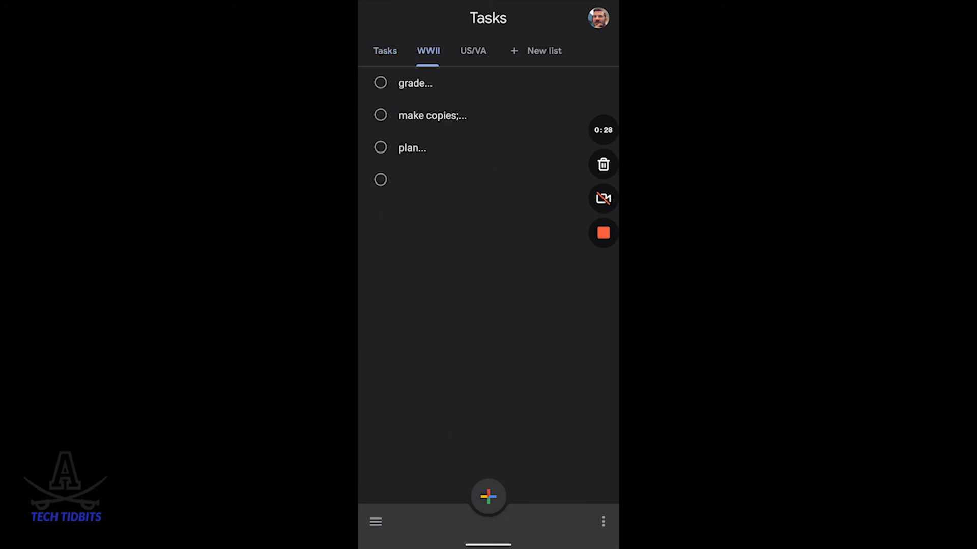
click(473, 51)
click(428, 51)
click(385, 51)
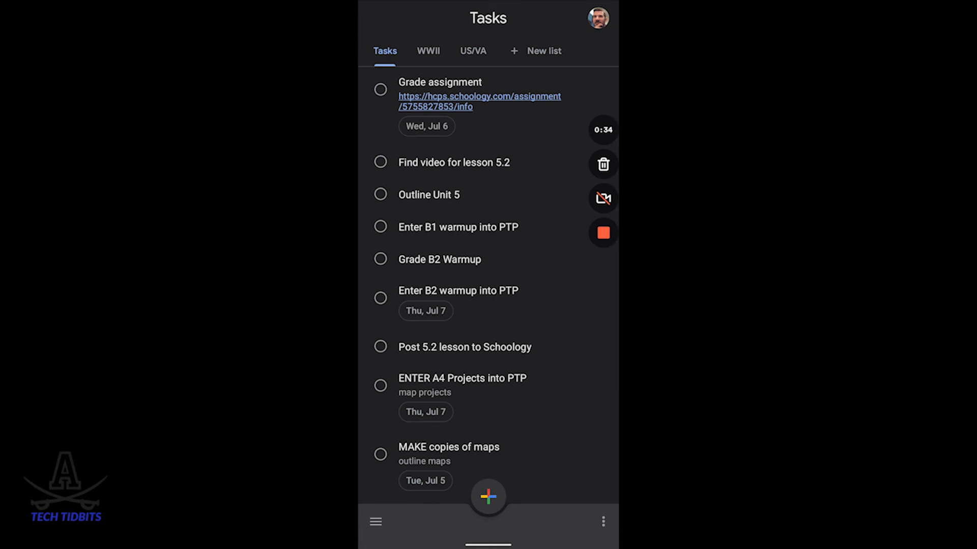
Step: Reschedule the "Enter B2 warmup into PTP" task to Thursday, July 14, 2022
click(425, 310)
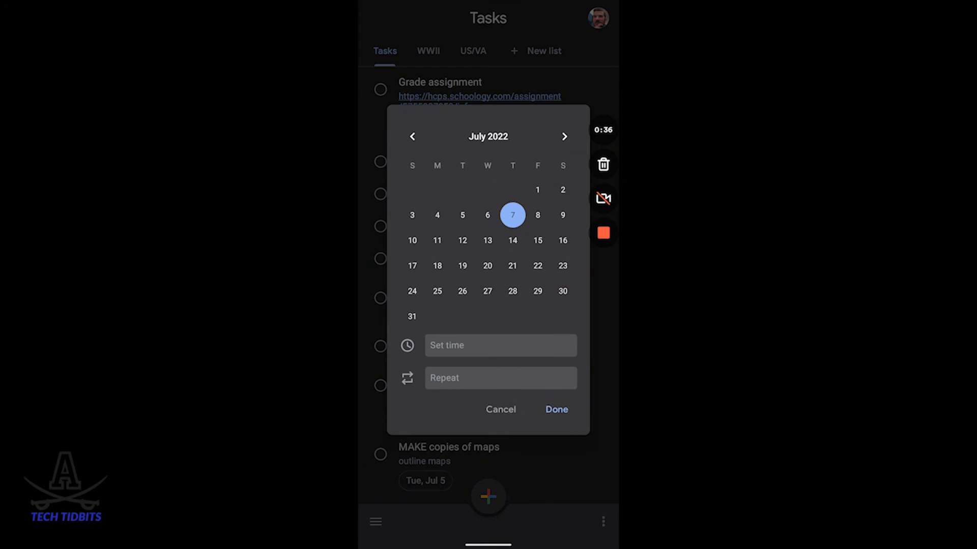
click(512, 240)
click(557, 409)
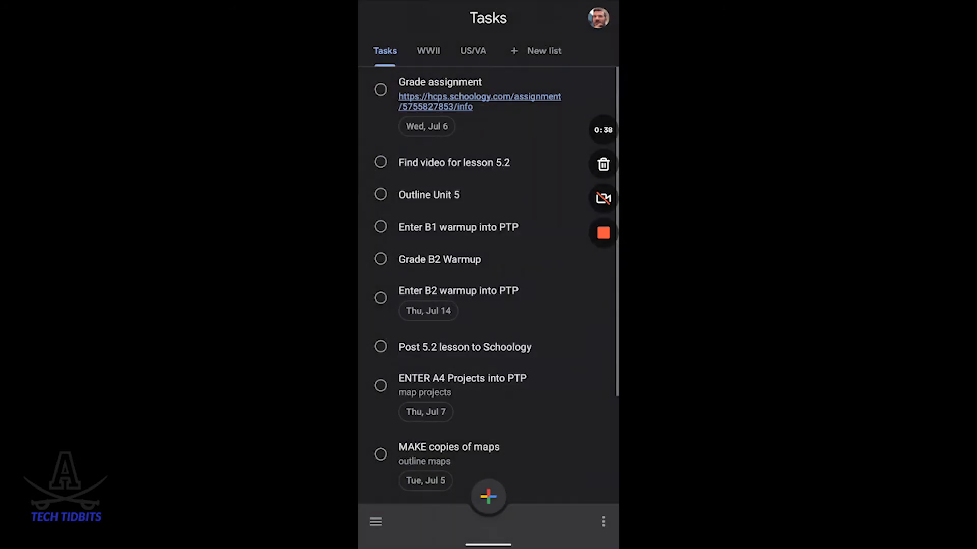
Step: Enter "Add a note" as the details of the "Enter B2 warmup into PTP" task and move it to the WWII list
click(457, 291)
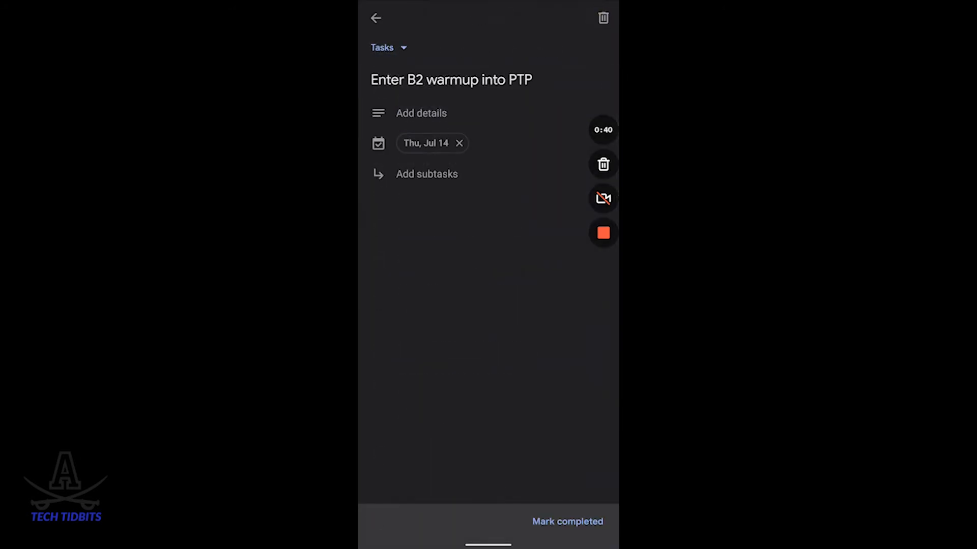
click(448, 113)
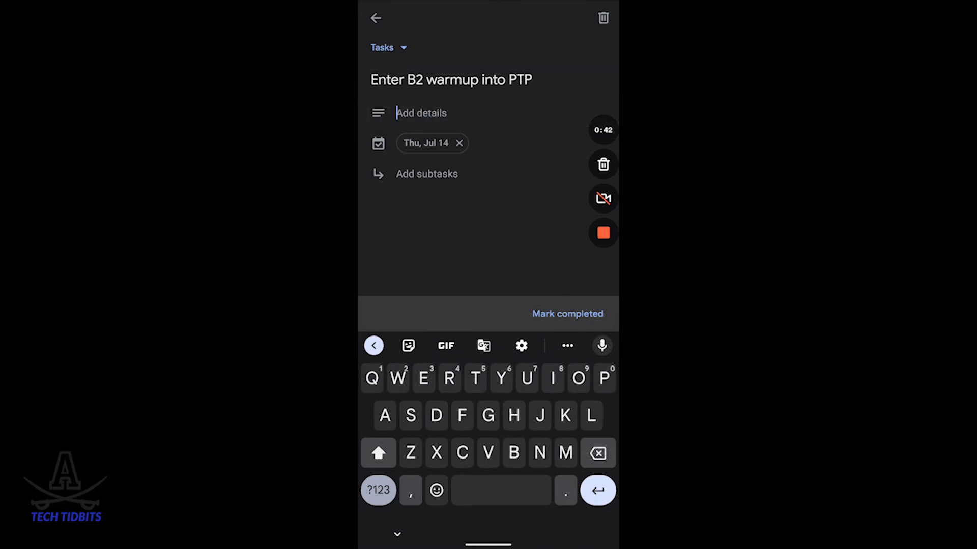
text(Add a nore)
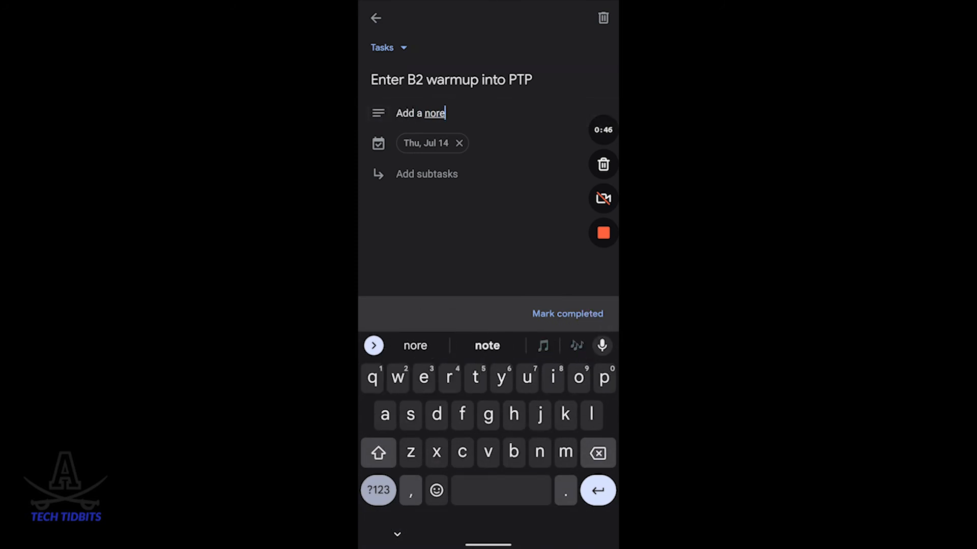
key(BackSpace)
key(BackSpace)
text(t)
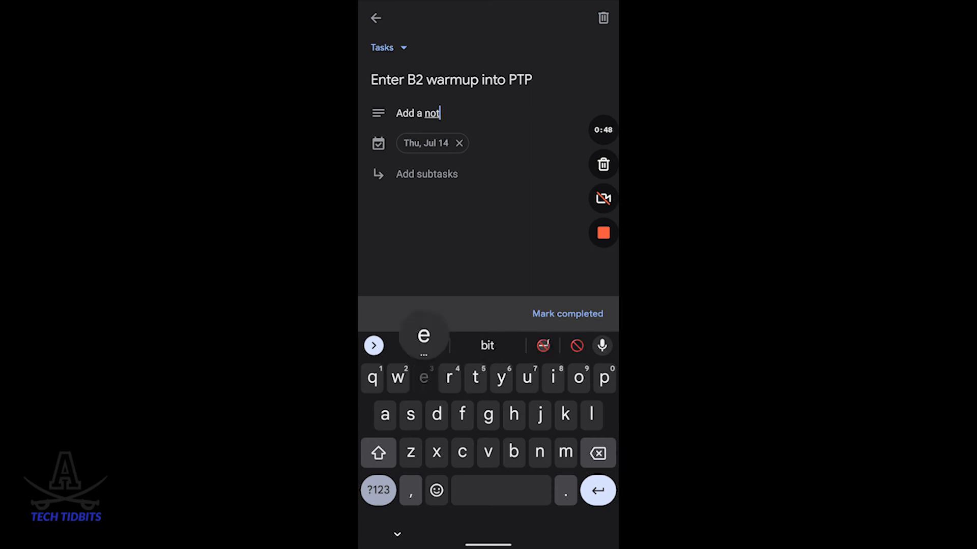
text(e)
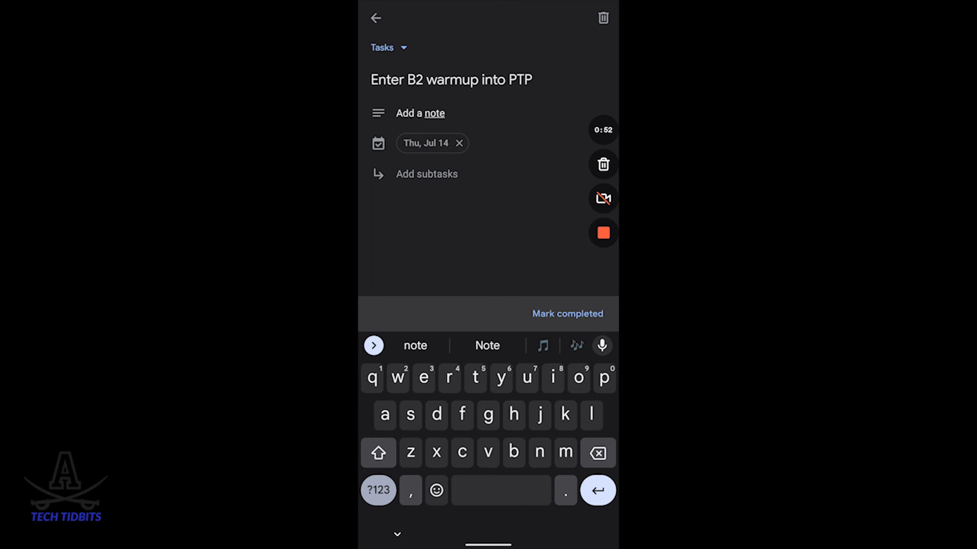
click(388, 47)
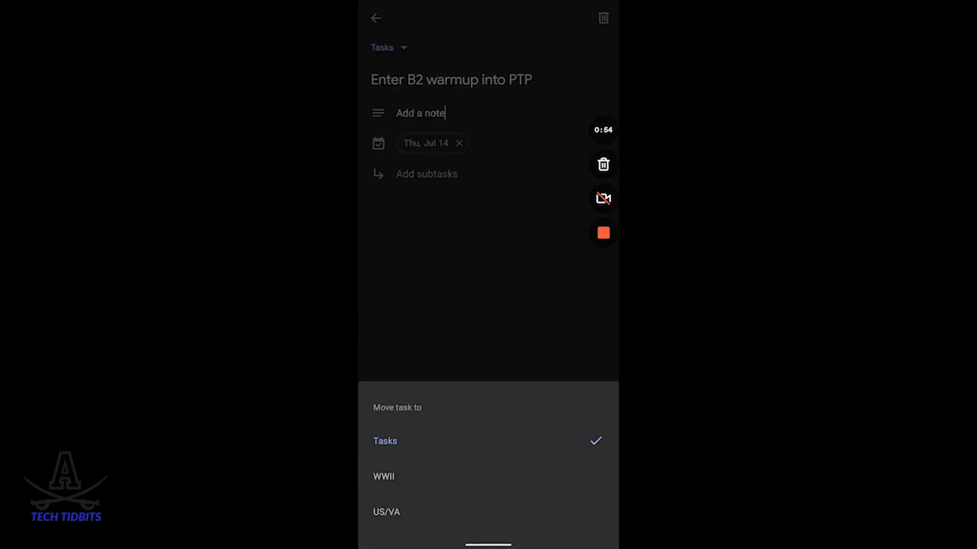
click(384, 477)
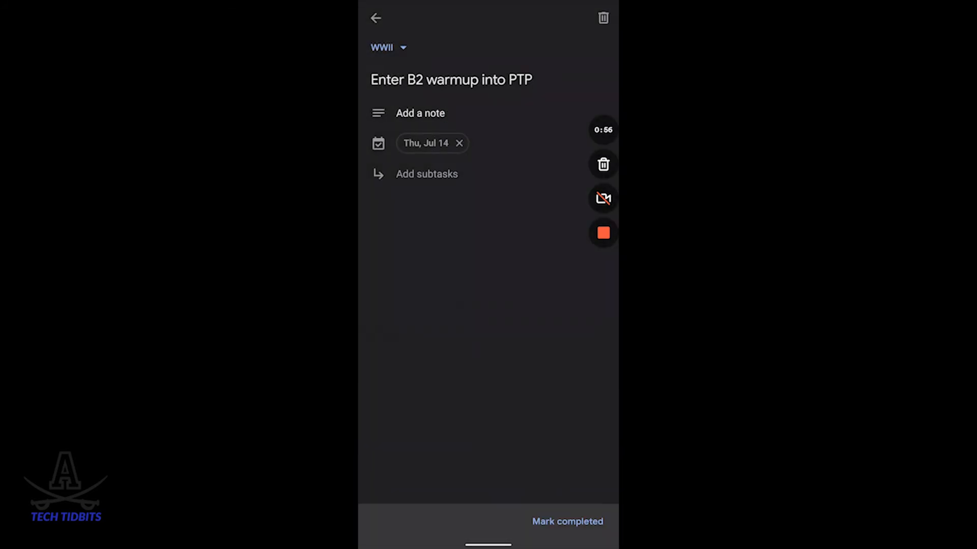
Step: Return to the Tasks list and mark "Find video for lesson 5.2" and "Outline Unit 5" as completed
click(376, 17)
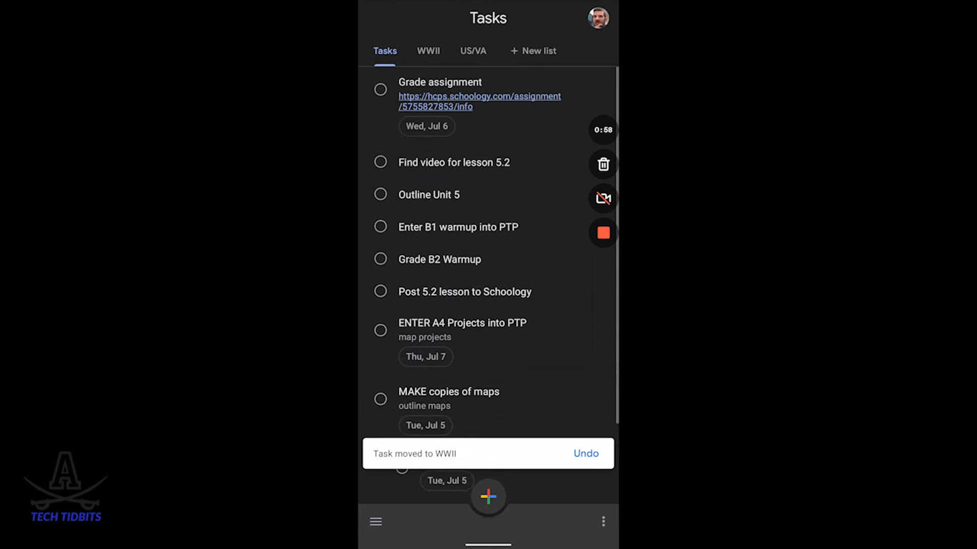
click(380, 162)
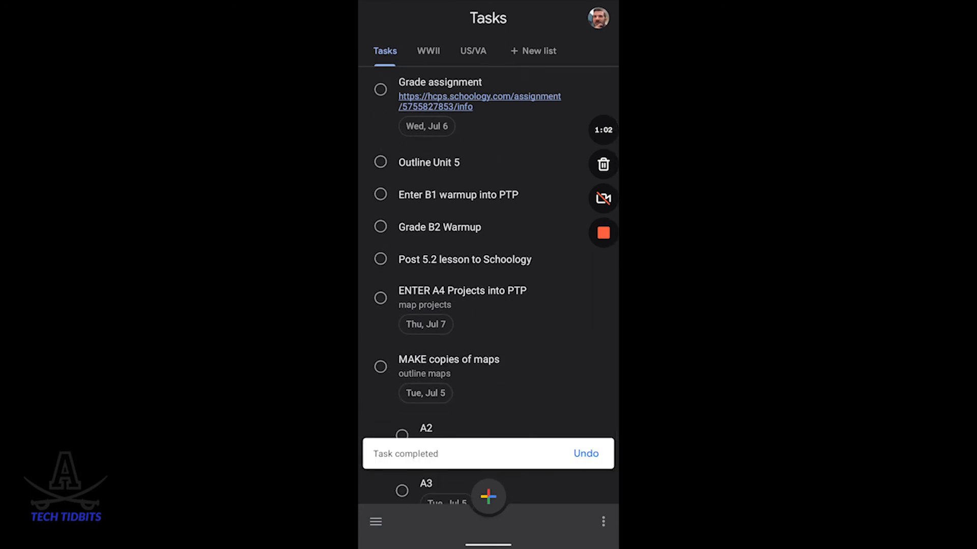
click(381, 162)
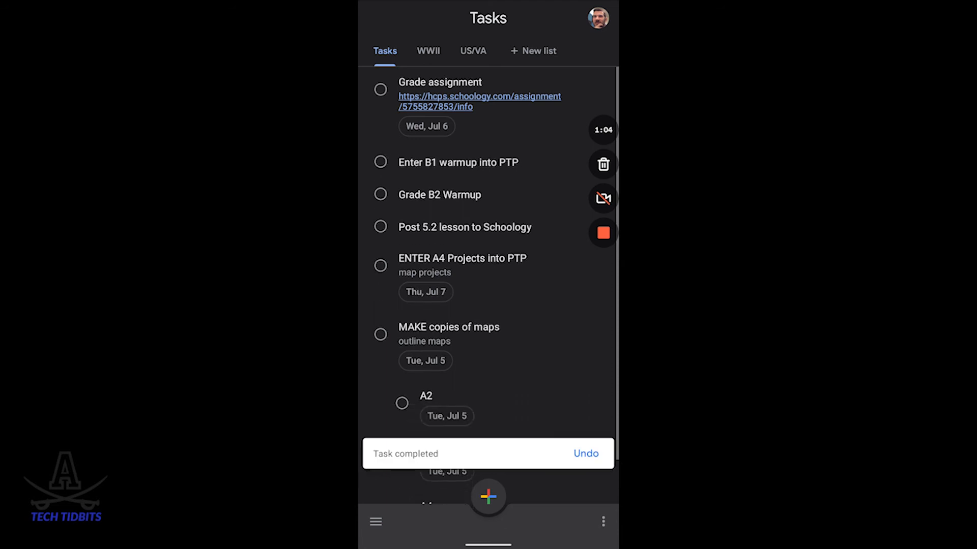
Step: Sort the Tasks list by date
click(603, 522)
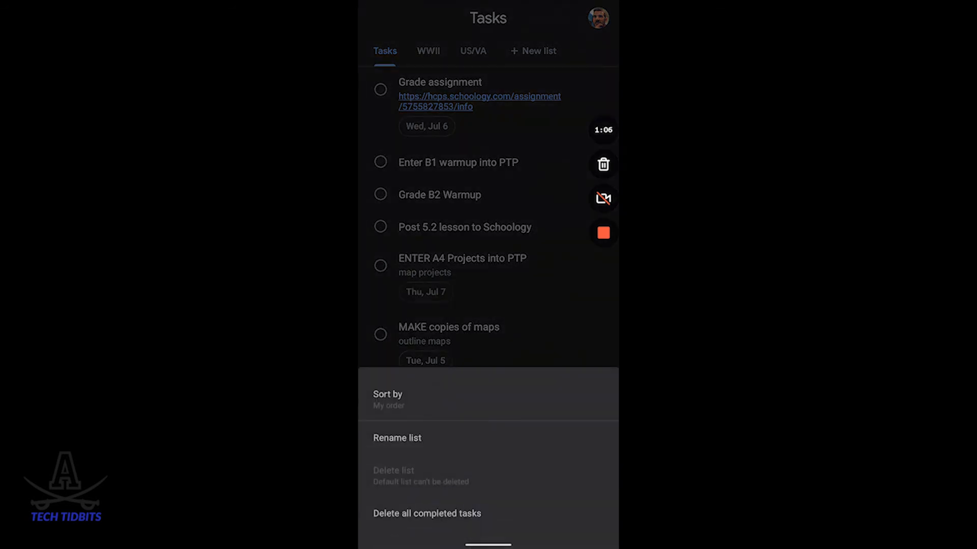
click(387, 399)
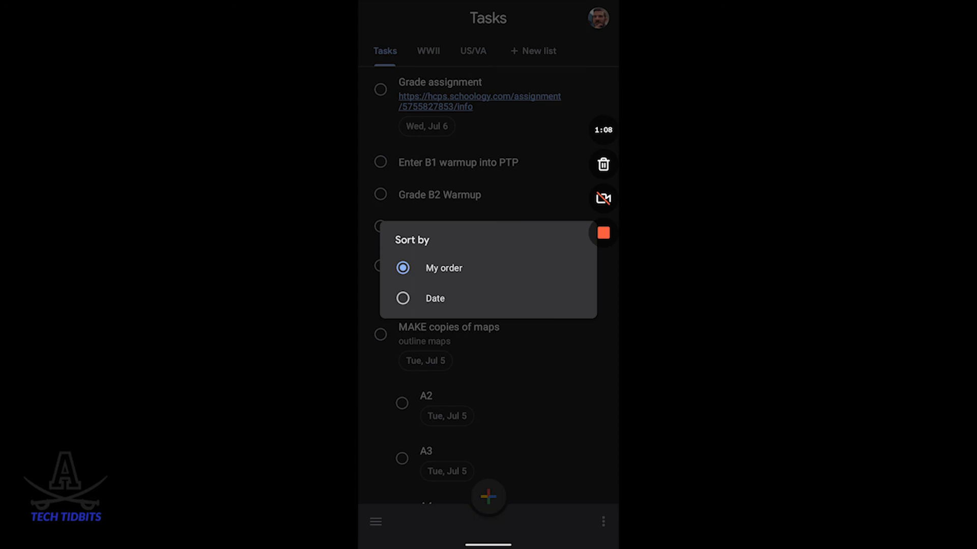
click(403, 299)
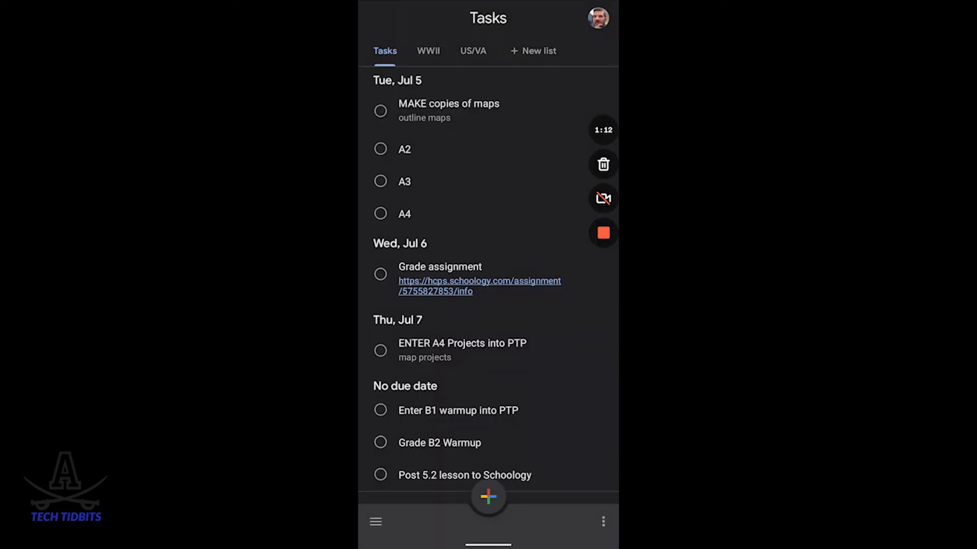
click(375, 522)
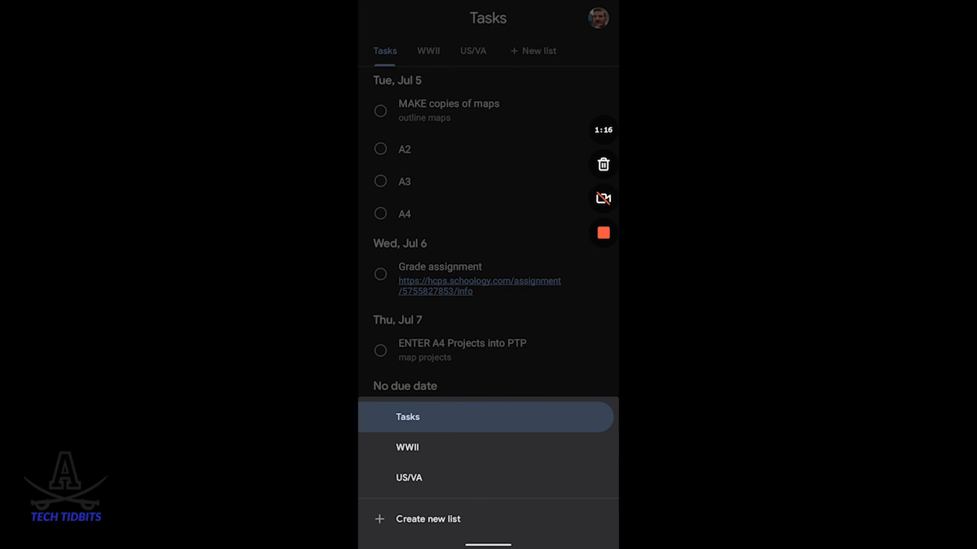
click(488, 213)
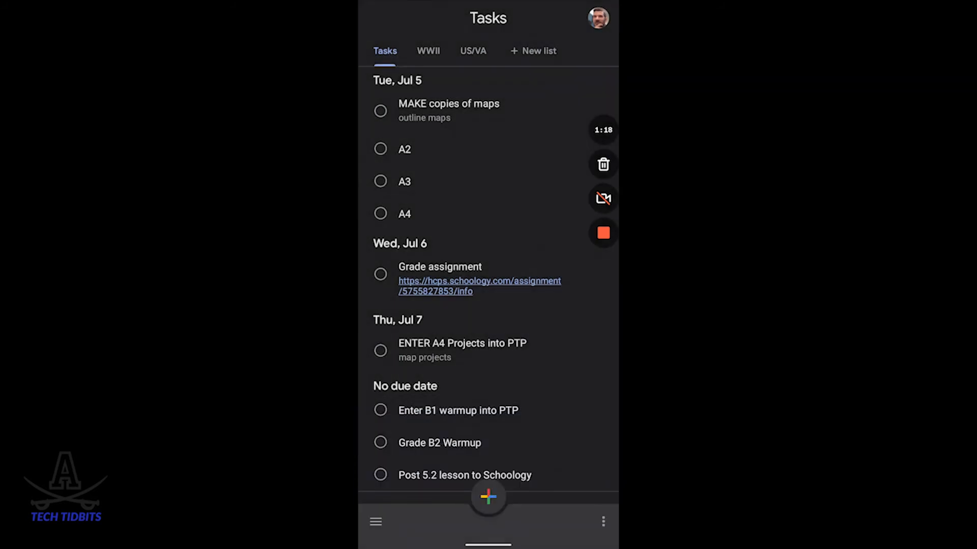
Step: Start a new task titled "Add a task" in the Tasks list with the details "Notes..."
click(488, 497)
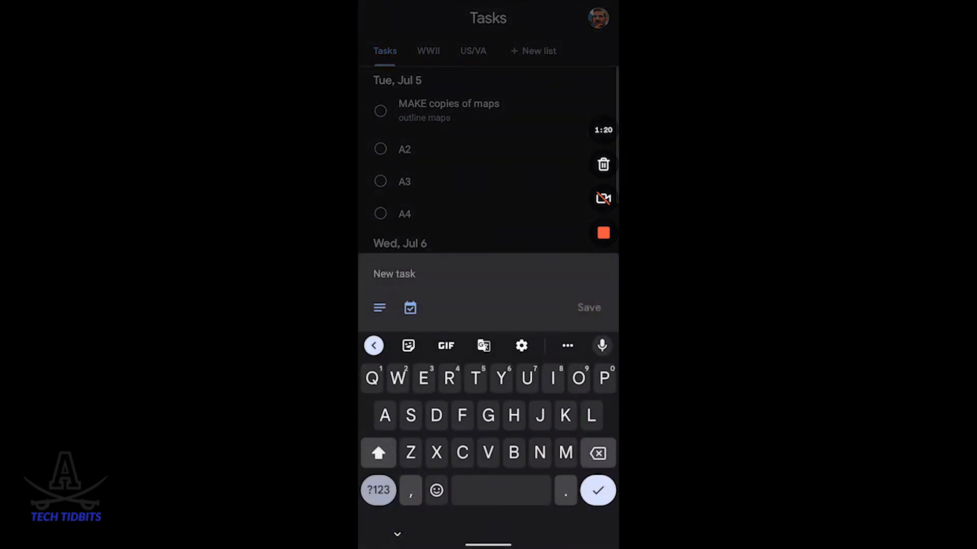
text(A)
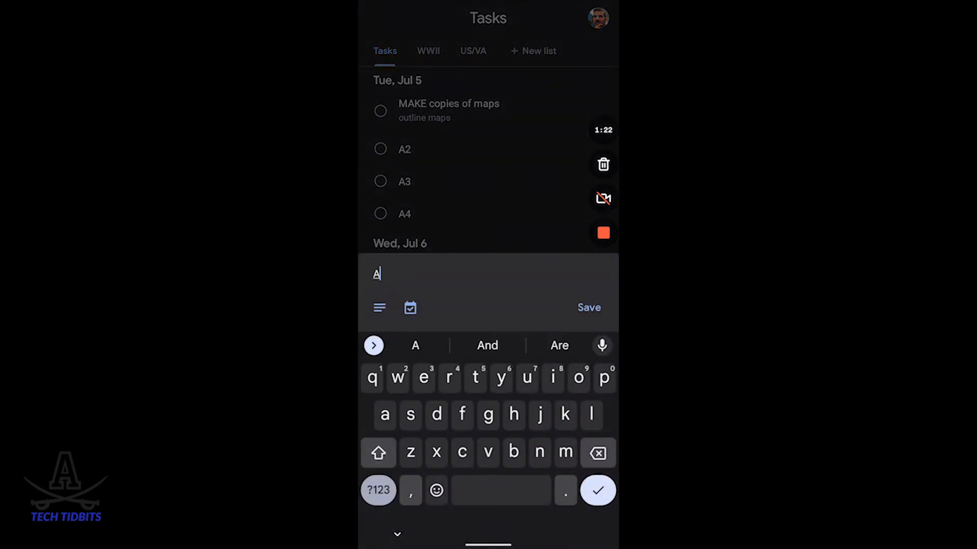
text(dd a task)
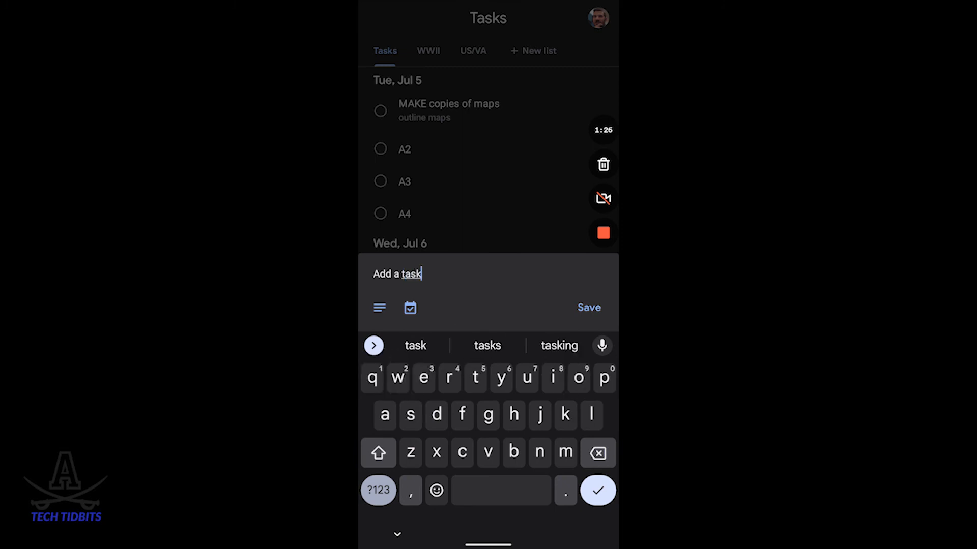
click(379, 308)
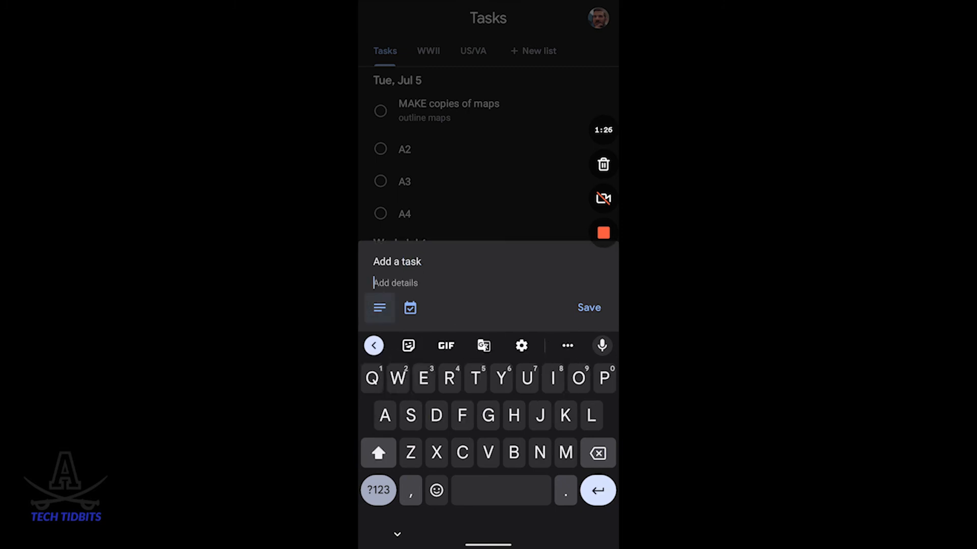
text(Notes...)
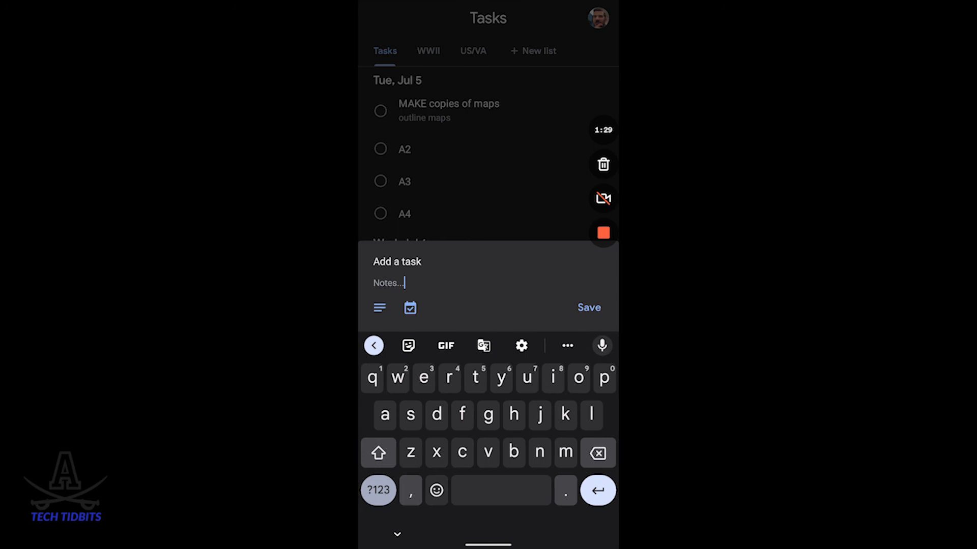
click(410, 308)
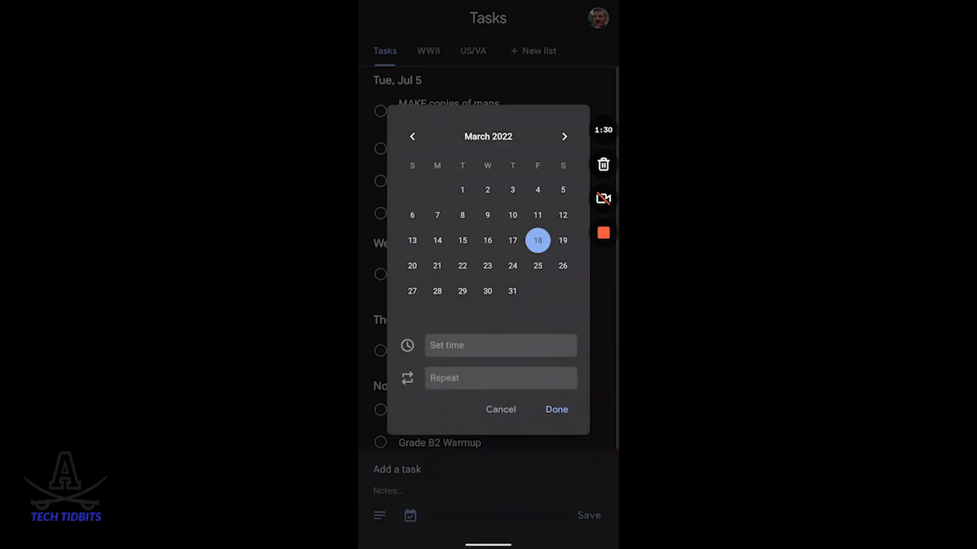
click(538, 265)
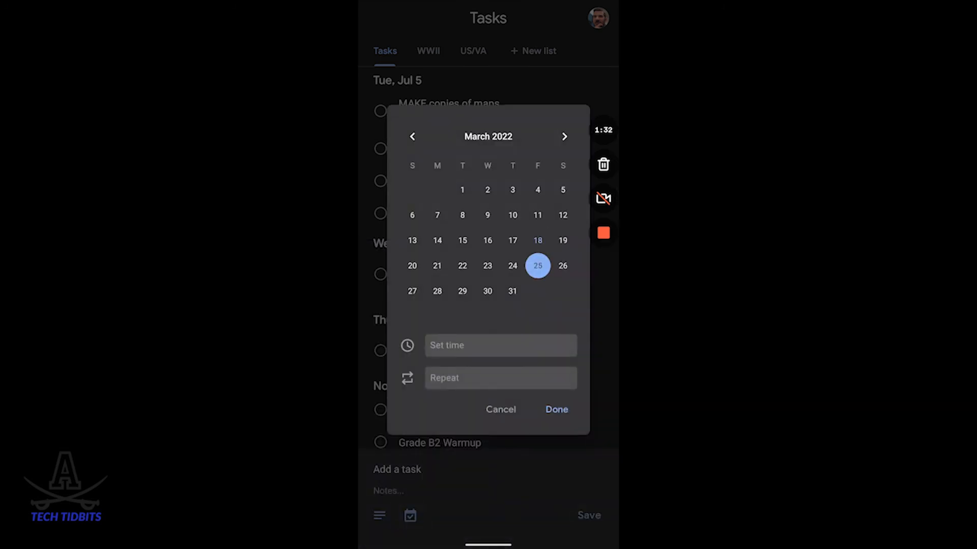
click(501, 378)
click(504, 347)
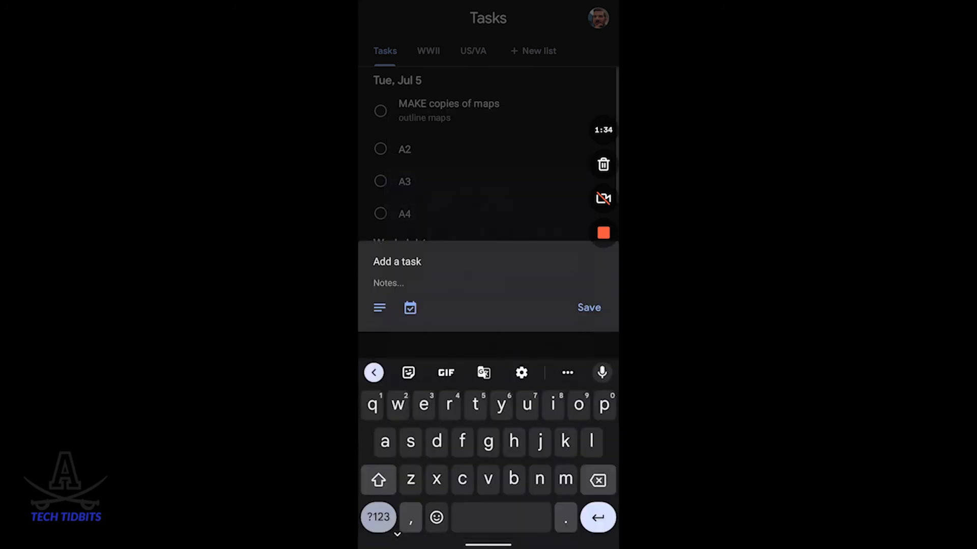
Step: Save the new "Add a task" entry without a due date and look through the Tasks list
click(589, 308)
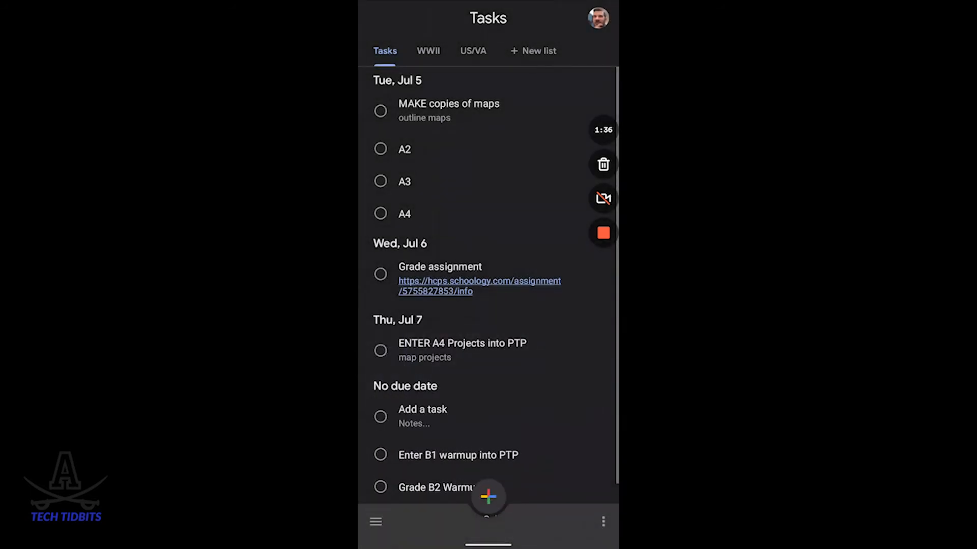
scroll(489, 274, down, 3)
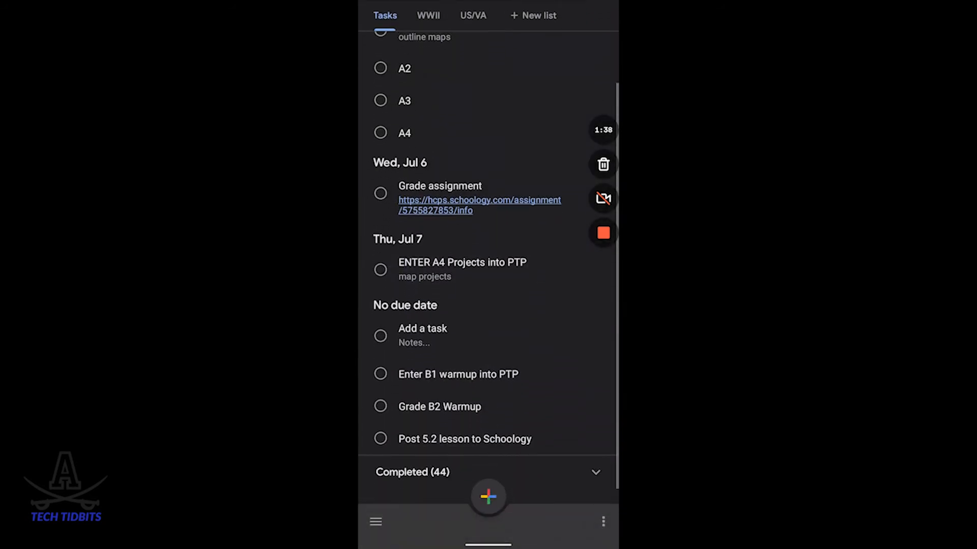
scroll(488, 274, up, 3)
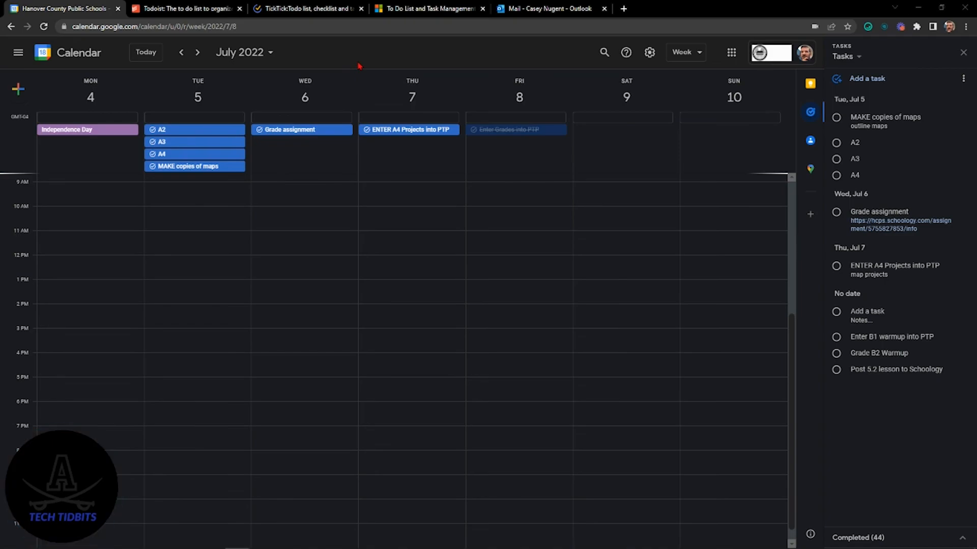
Step: In the desktop browser, view the Todoist, TickTick and Microsoft To Do websites, return to Google Calendar, and go back to Todoist
click(195, 11)
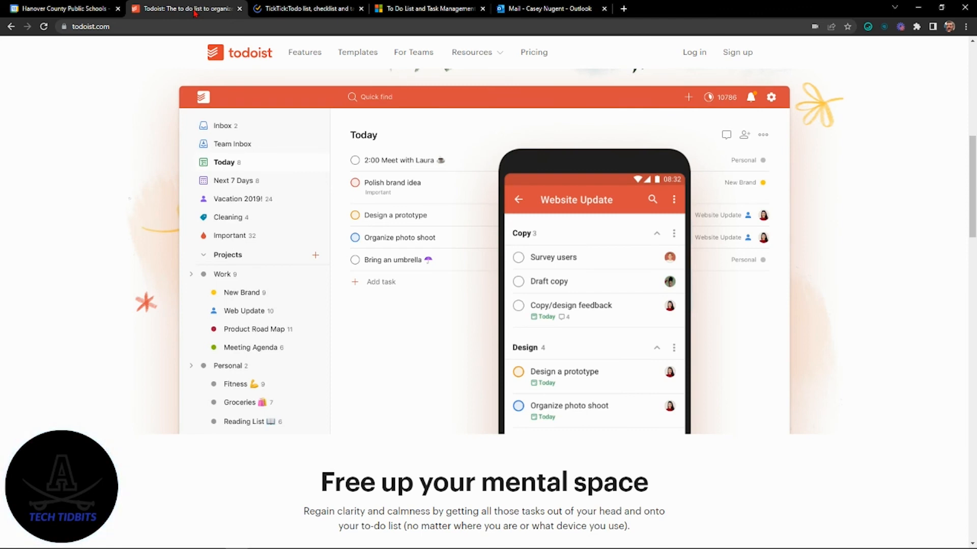
click(316, 9)
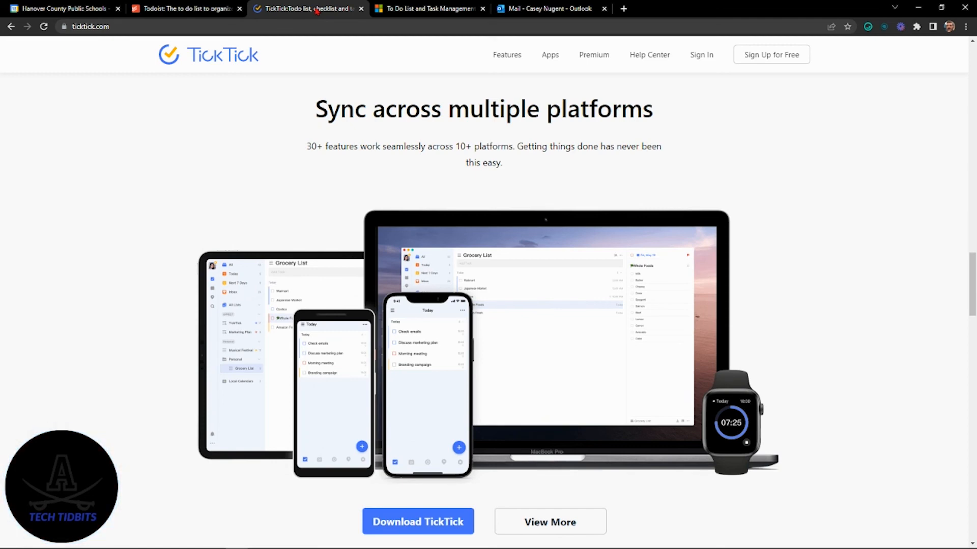
click(441, 9)
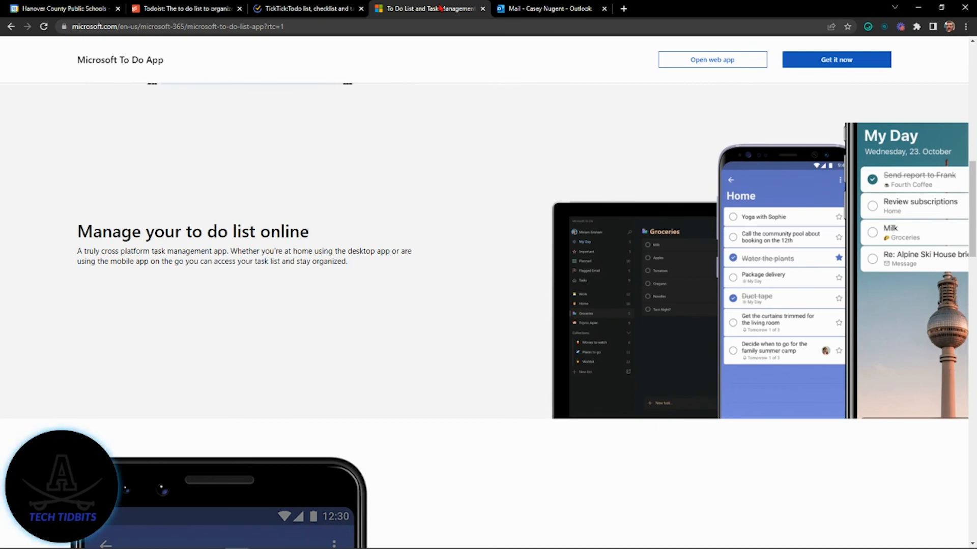
click(547, 12)
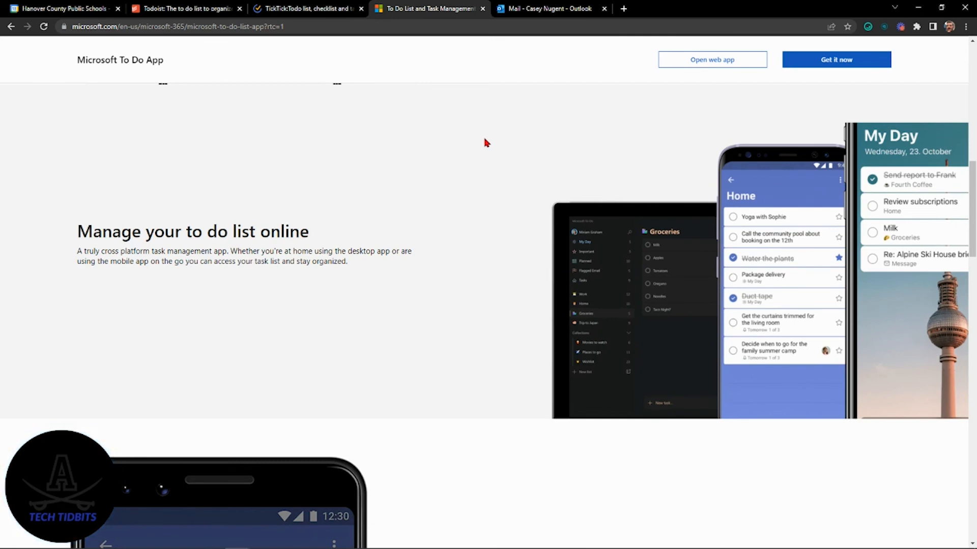
click(67, 7)
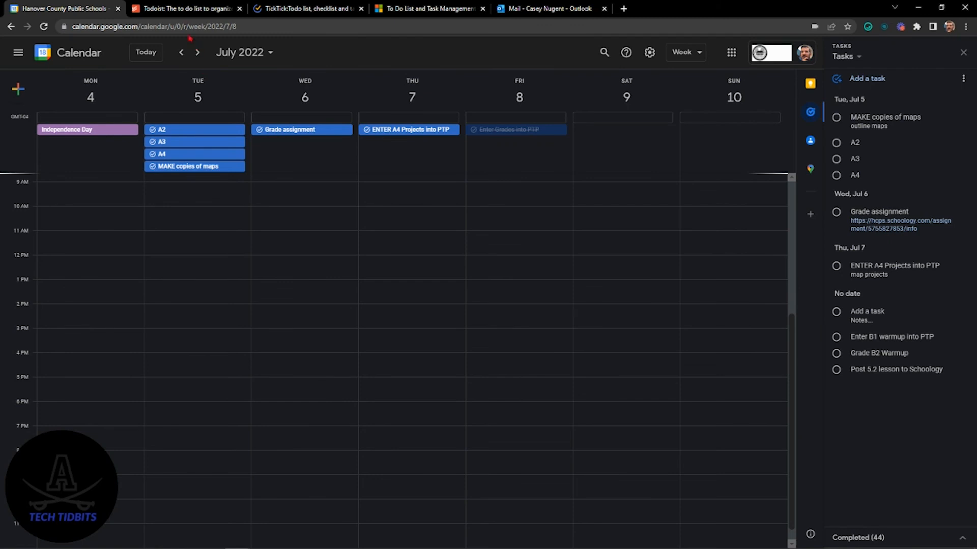
click(181, 14)
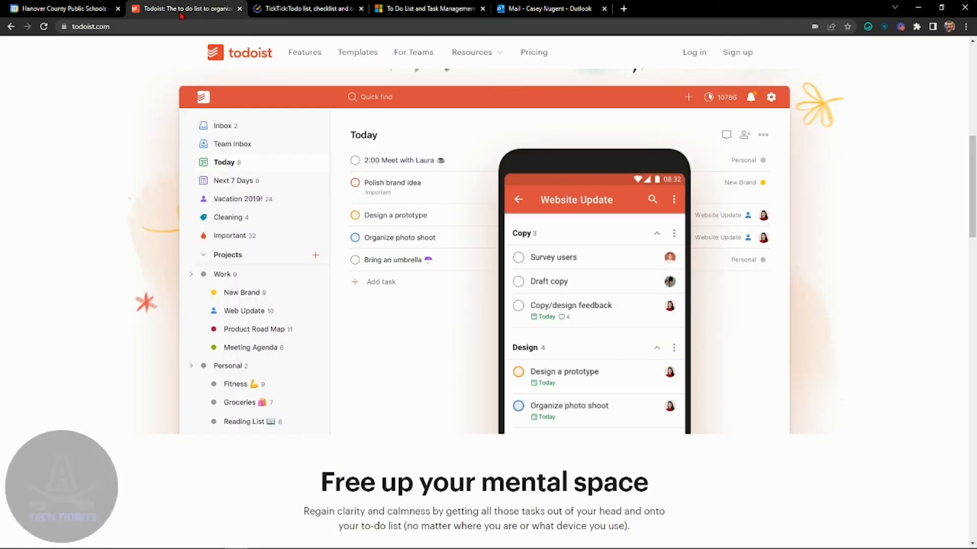